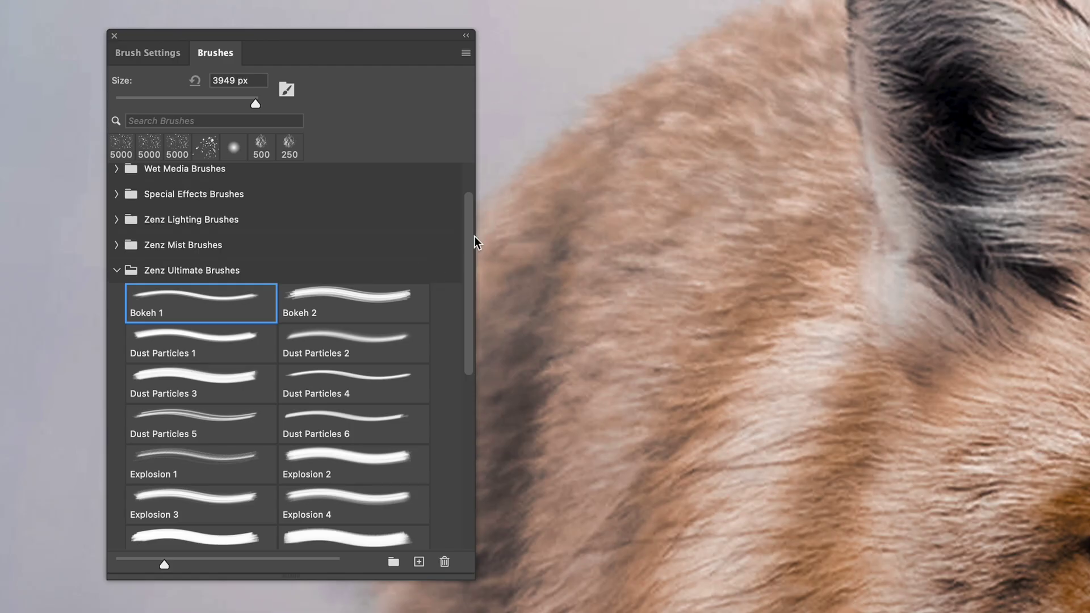
Select every brush in the Brushes panel and bring up the Export Selected Brushes option.
drag(472, 239, 462, 438)
shift+click(360, 513)
right_click(342, 273)
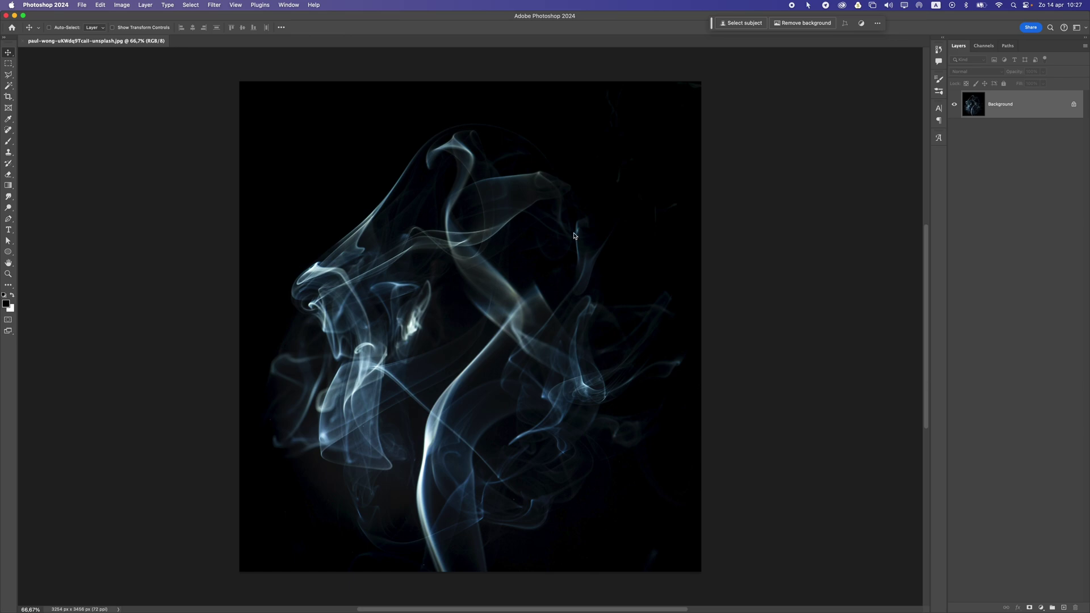
Try desaturating the smoke photo to -100 Saturation in Hue/Saturation, then cancel it.
key(i)
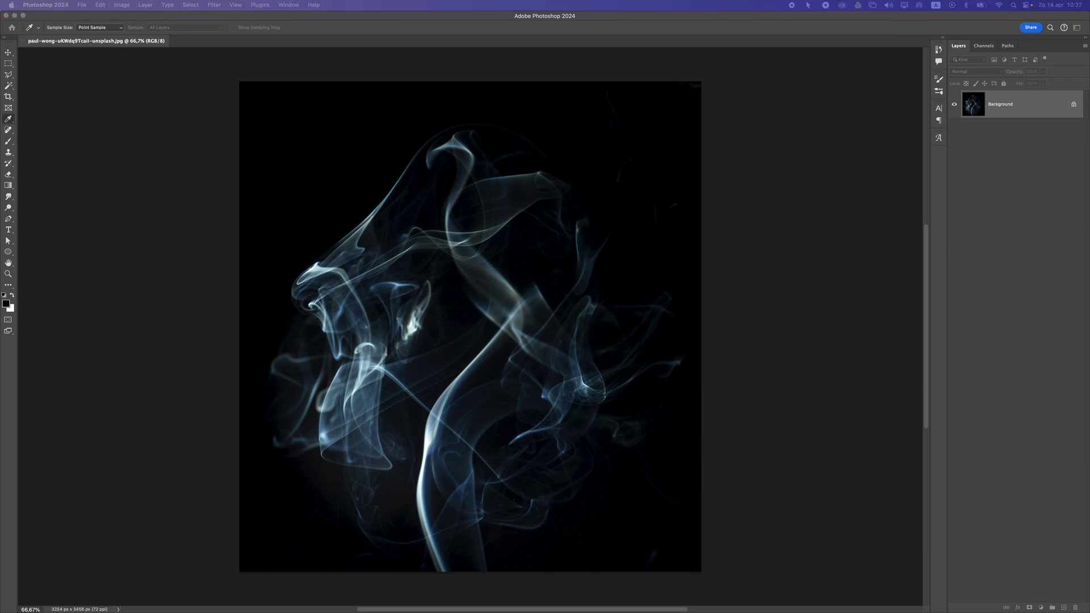
key(super+u)
drag(785, 249, 729, 252)
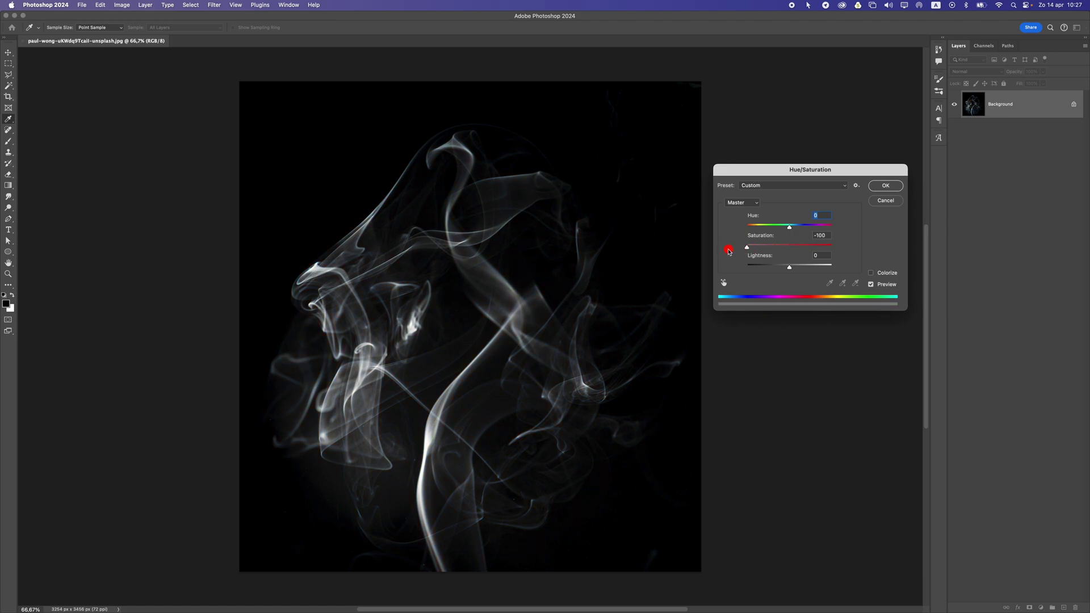
key(Escape)
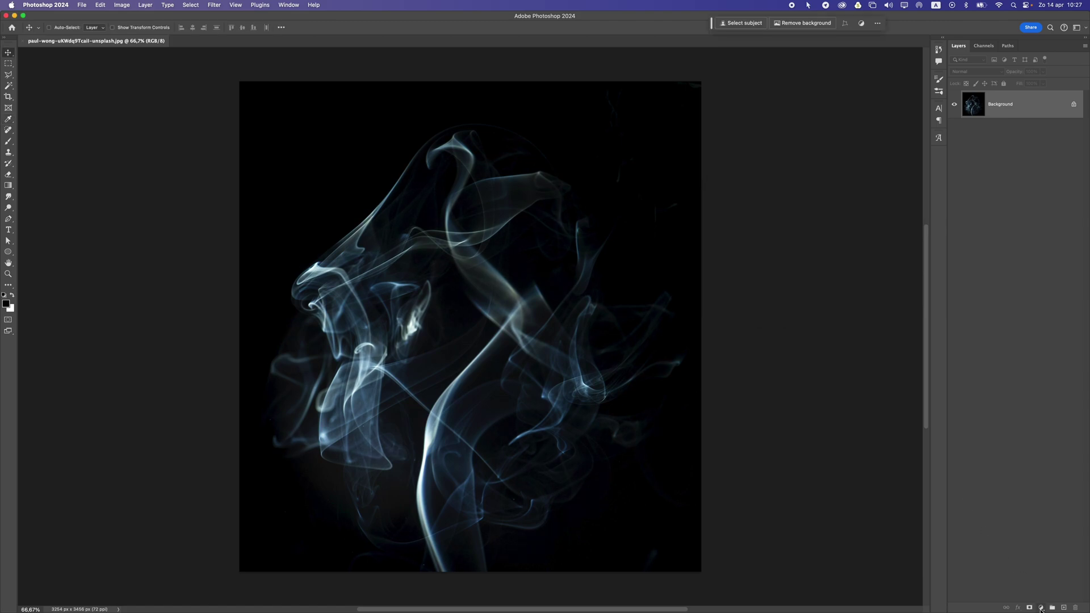
Add a Black & White adjustment layer with Greens at 168 and Cyans at 250.
click(1041, 608)
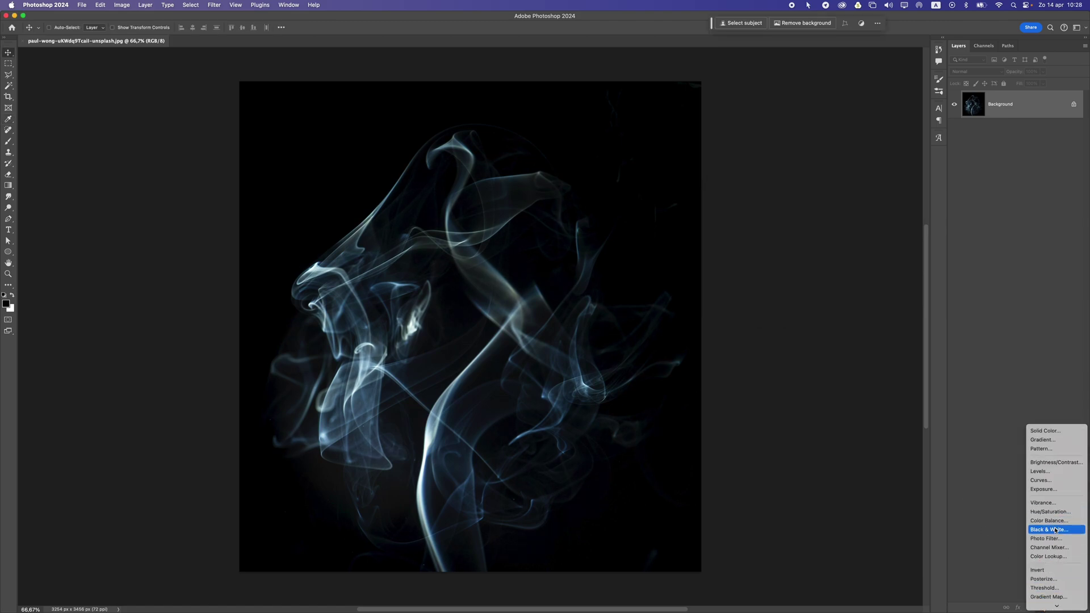
click(1049, 530)
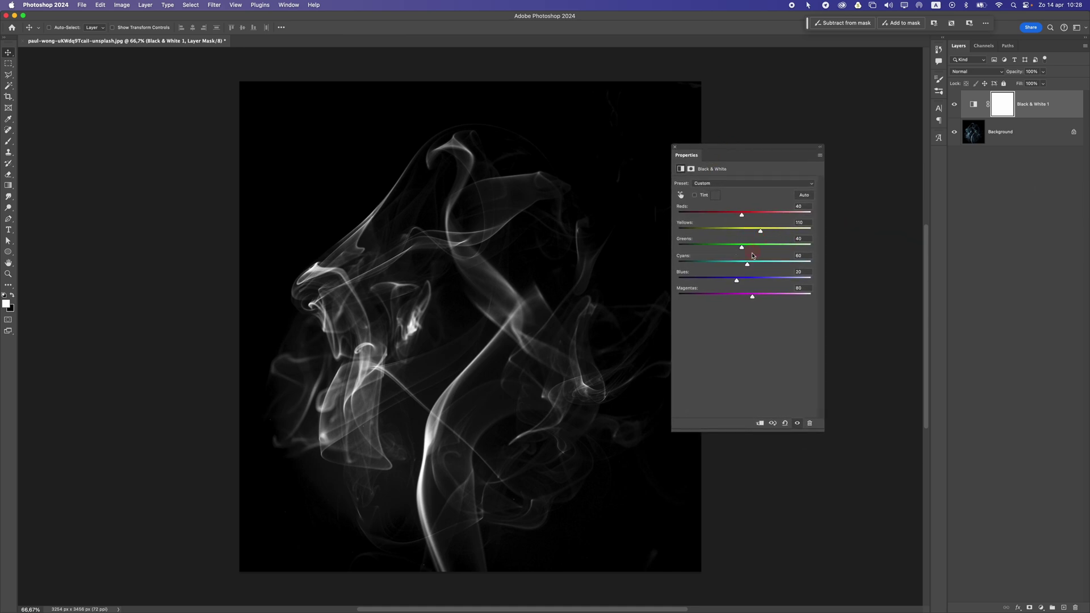
drag(754, 267, 787, 259)
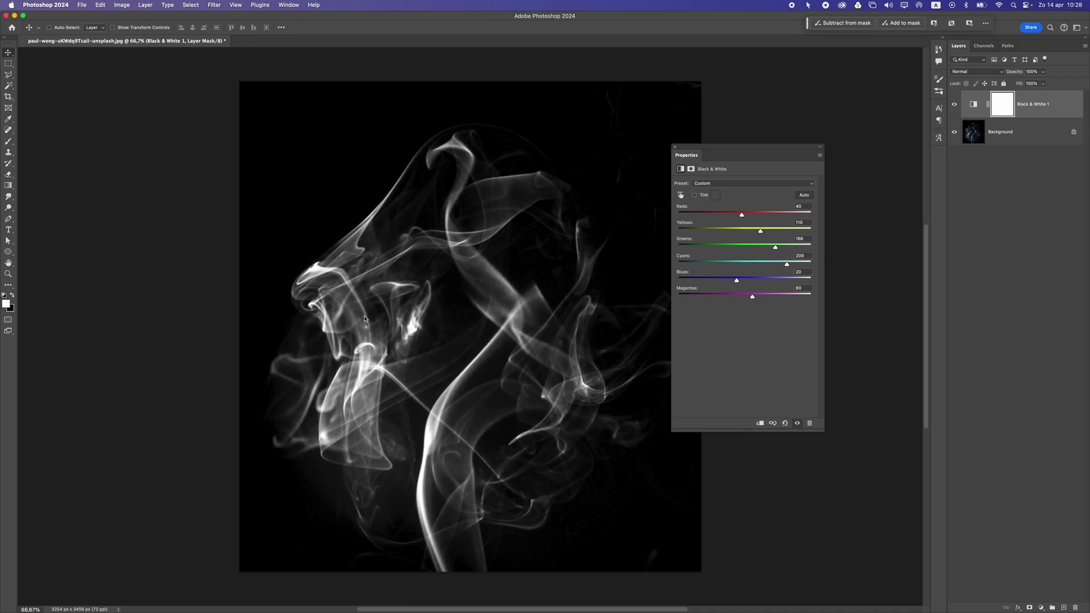
mouse_move(786, 262)
mouse_down()
mouse_move(768, 261)
mouse_move(800, 265)
mouse_up()
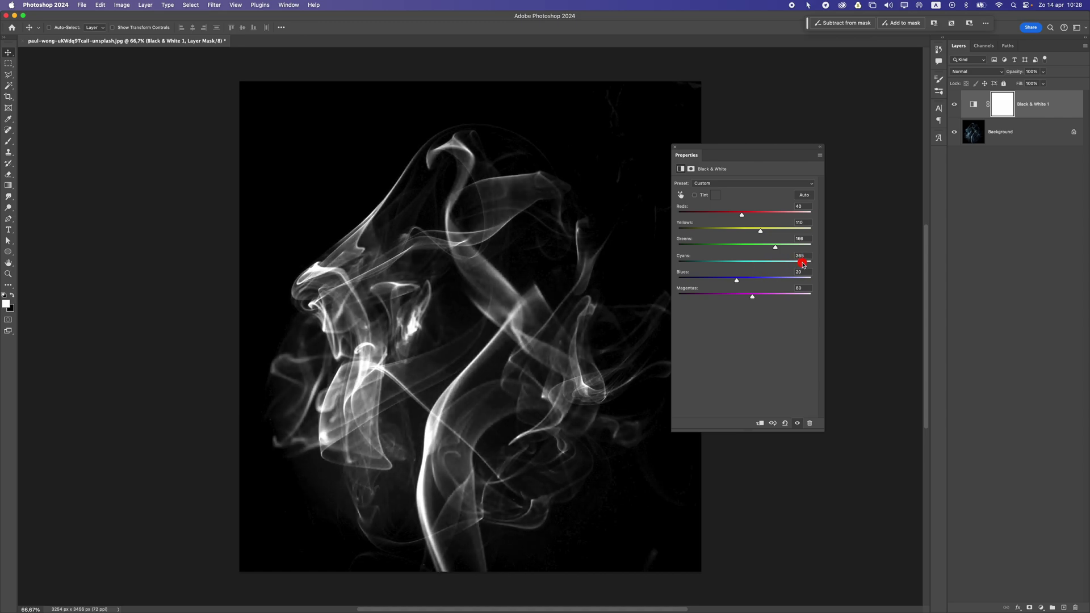
click(673, 147)
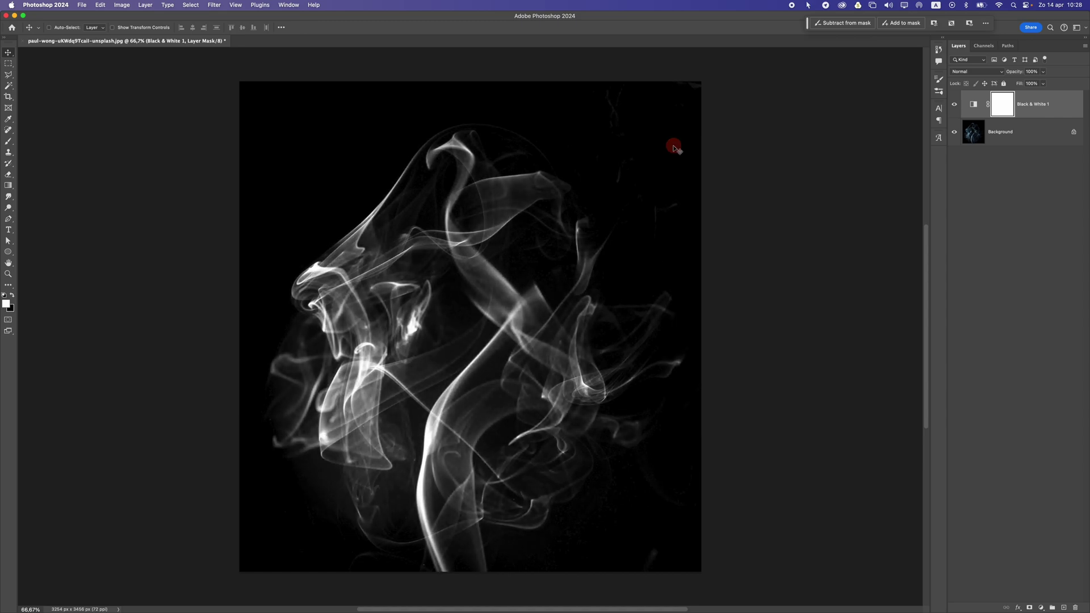
Apply Levels with the black point sampled from the dark background, giving input 239.
scroll(556, 238, down, 2)
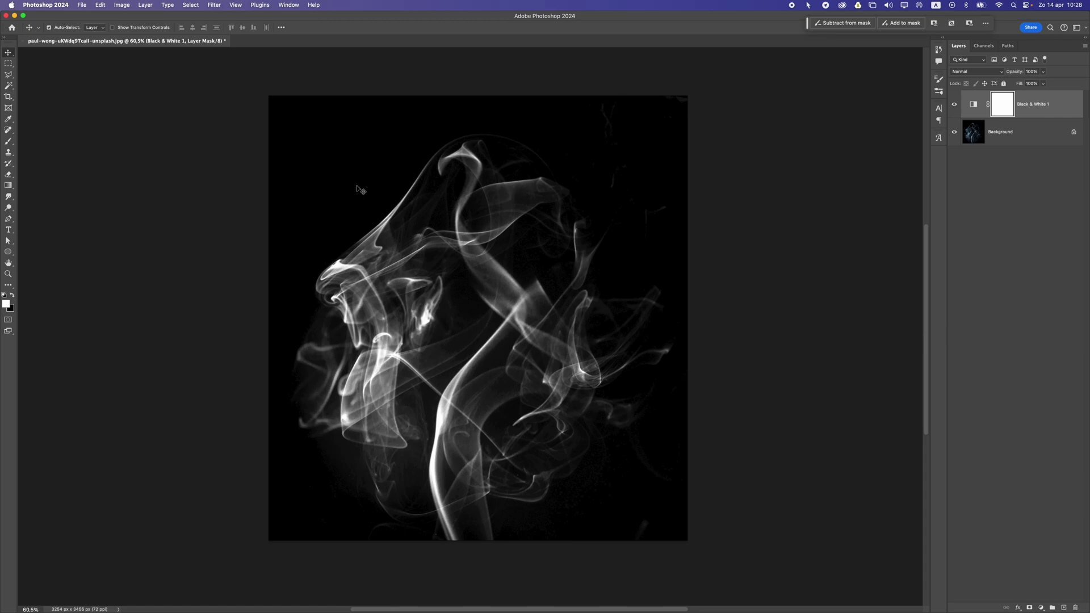
key(i)
key(super+l)
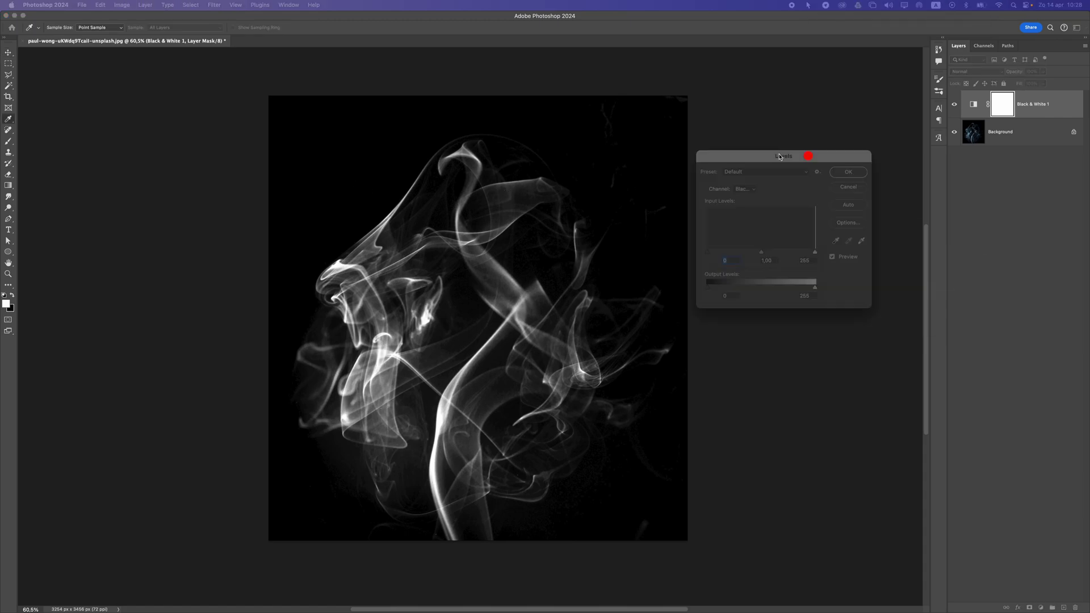
drag(805, 153, 715, 122)
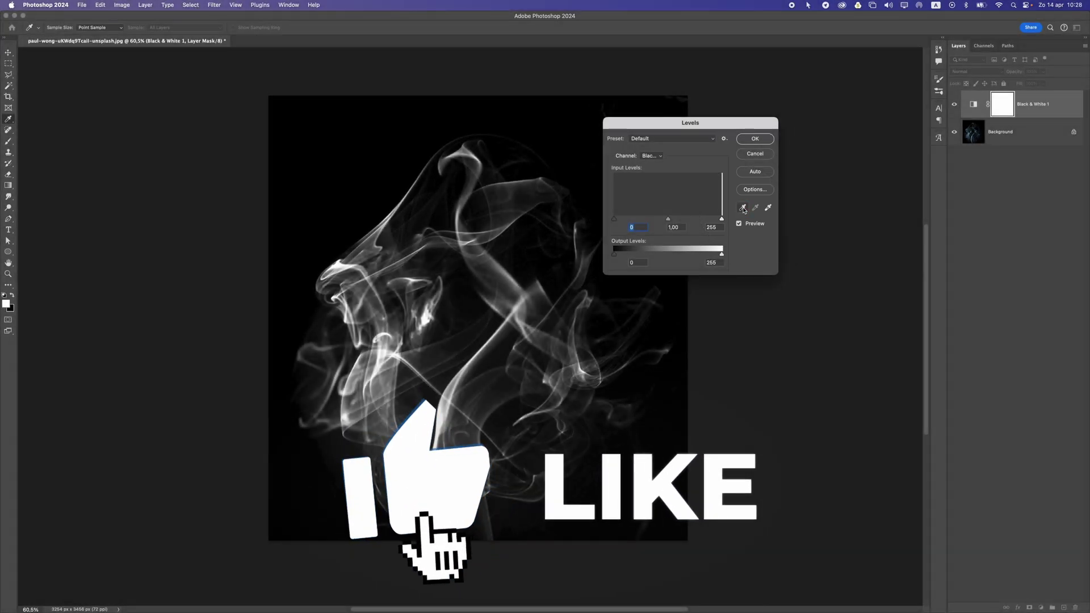
click(742, 208)
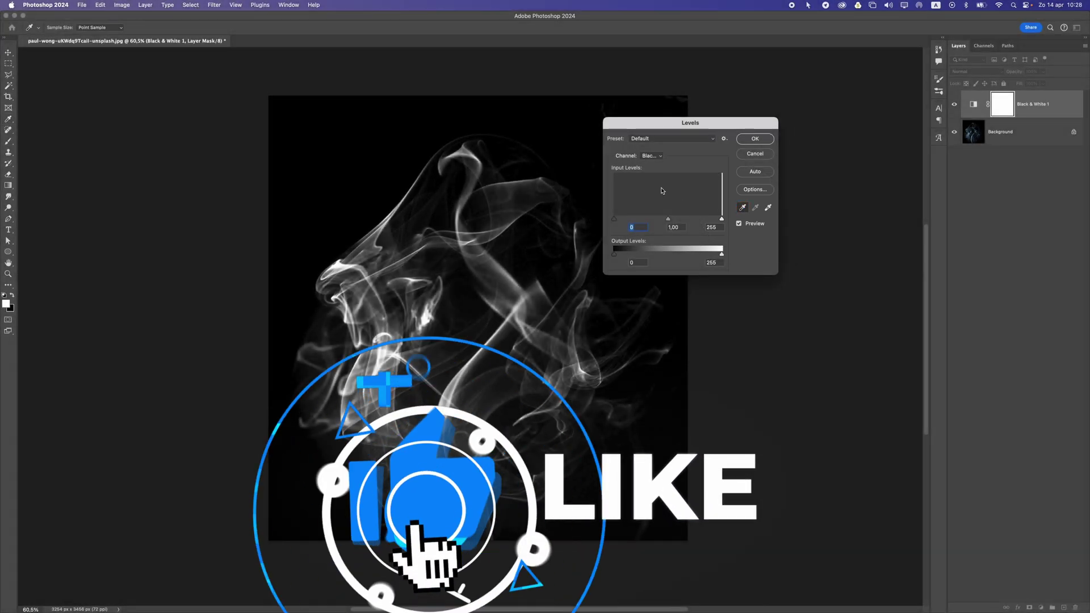
click(363, 151)
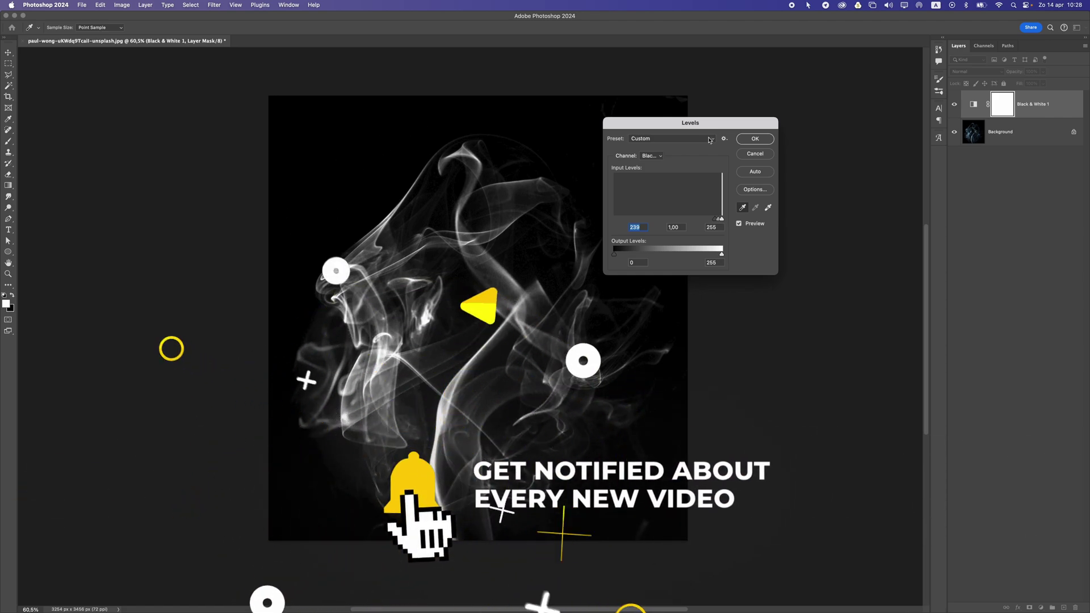
click(749, 140)
Set up the General Brushes Soft Round brush with black #000000 as foreground colour.
scroll(650, 126, up, 2)
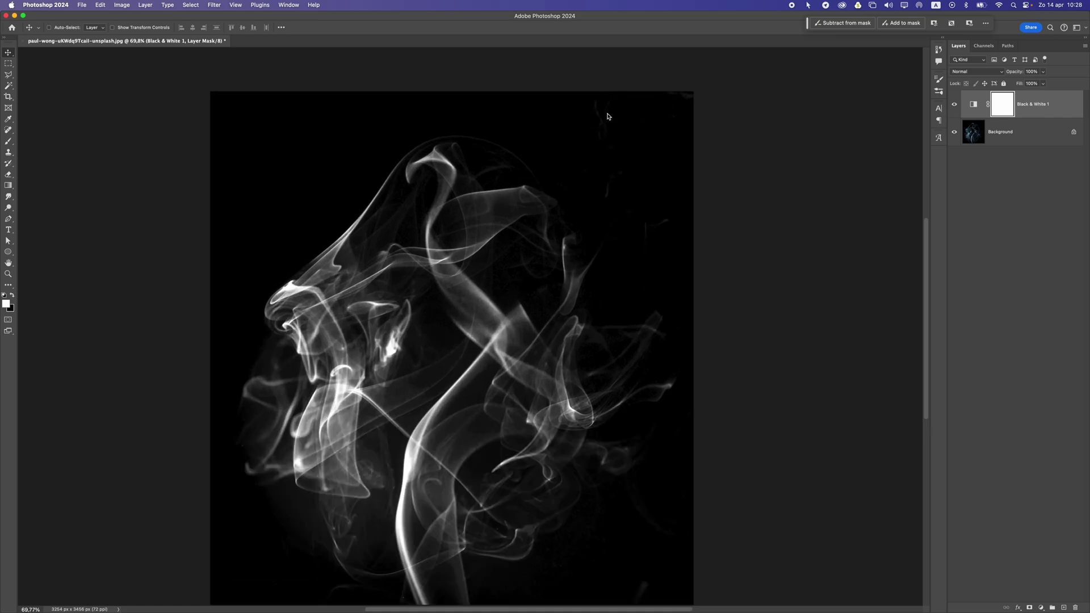
scroll(540, 188, down, 2)
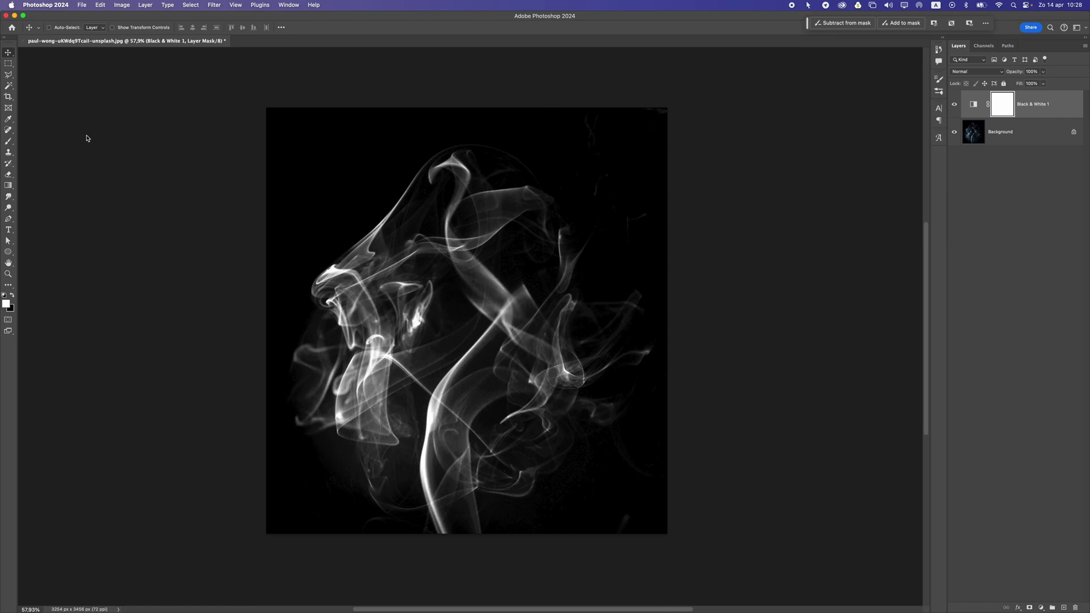
click(10, 142)
click(37, 142)
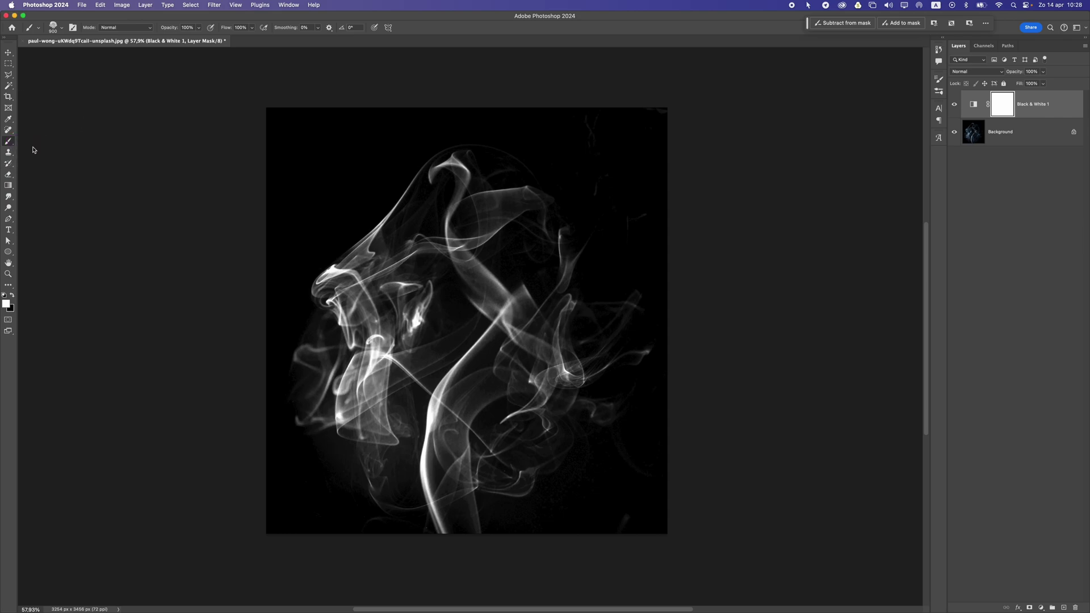
click(54, 28)
click(15, 122)
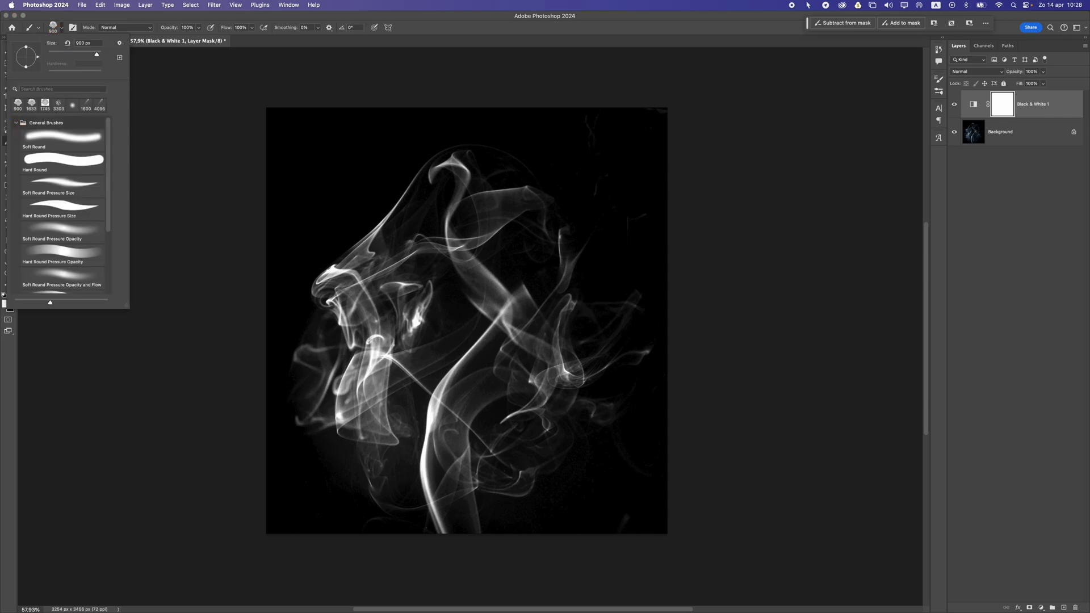
click(51, 136)
click(173, 21)
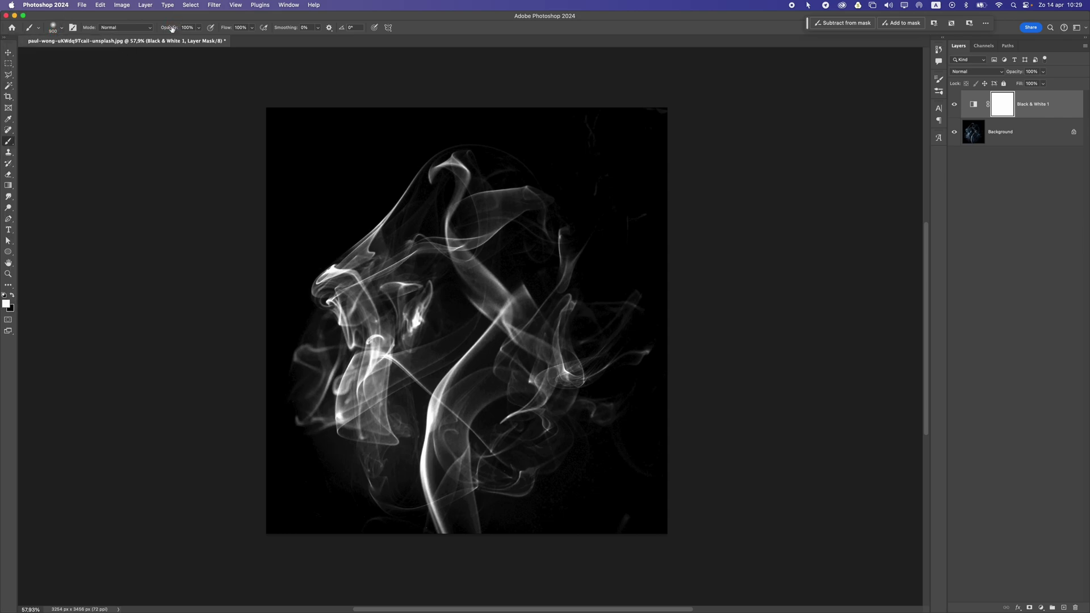
click(6, 305)
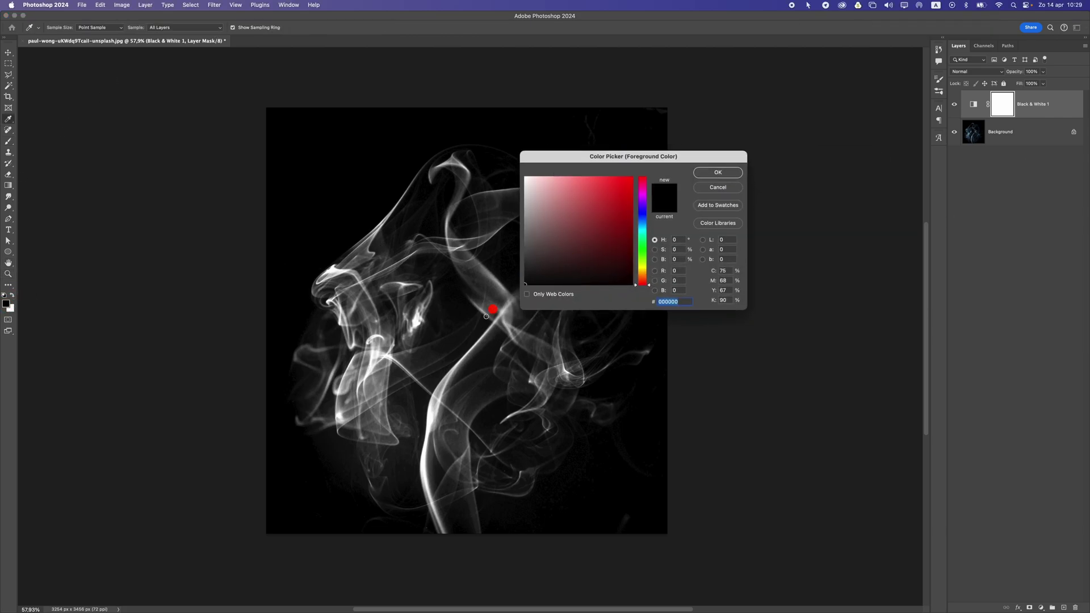
click(710, 172)
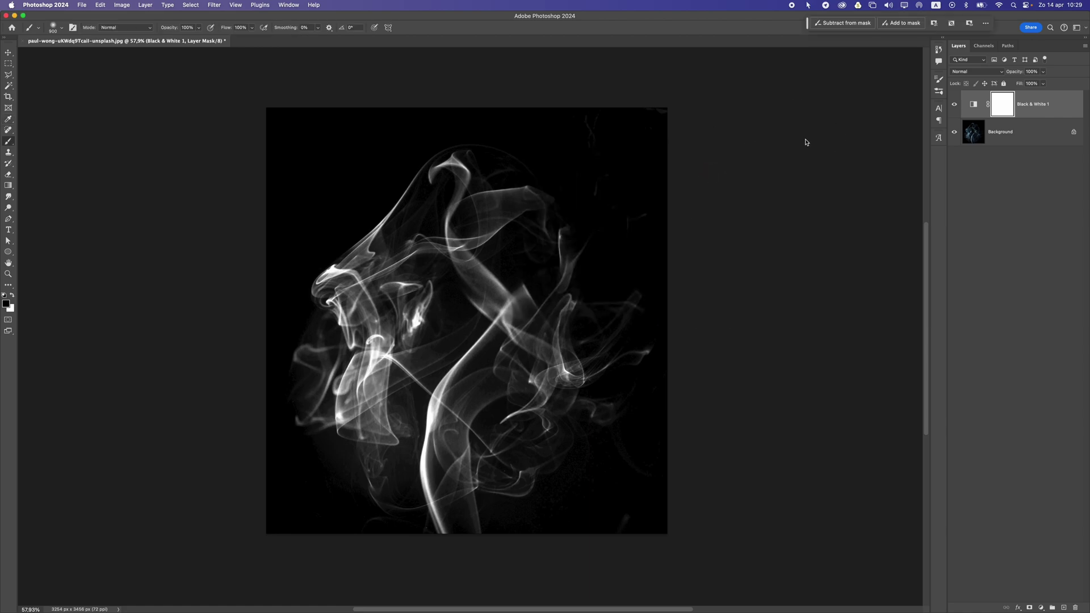
Add Layer 1 and paint soft black along the top, bottom and right canvas edges.
click(1065, 608)
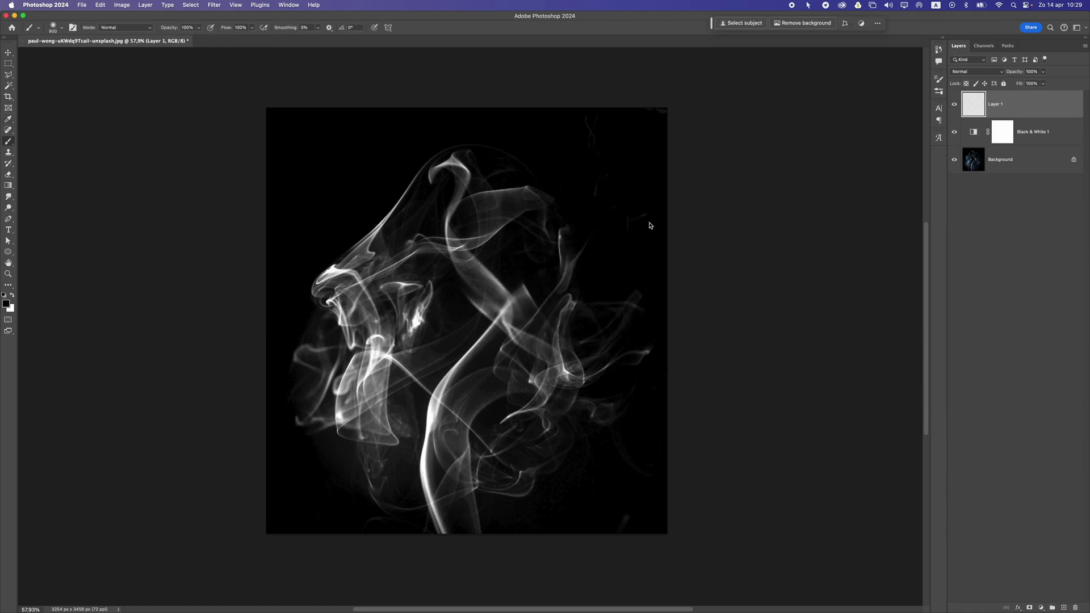
mouse_move(629, 137)
mouse_down()
mouse_move(646, 200)
mouse_move(665, 156)
mouse_move(627, 172)
mouse_move(689, 234)
mouse_move(699, 426)
mouse_move(674, 477)
mouse_up()
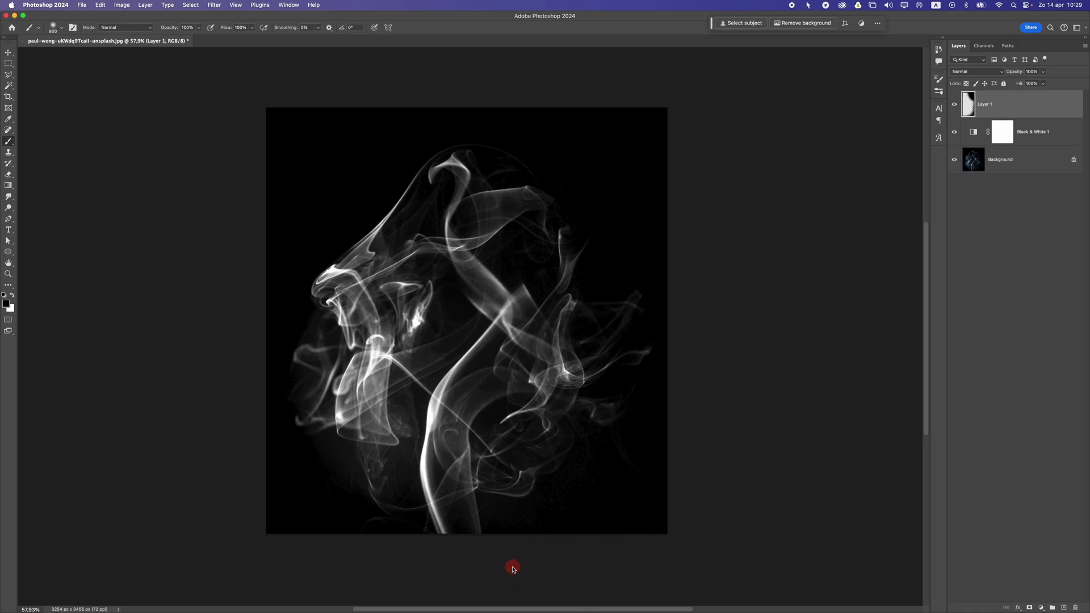
mouse_move(472, 563)
mouse_down()
mouse_move(595, 541)
mouse_move(355, 563)
mouse_move(514, 565)
mouse_up()
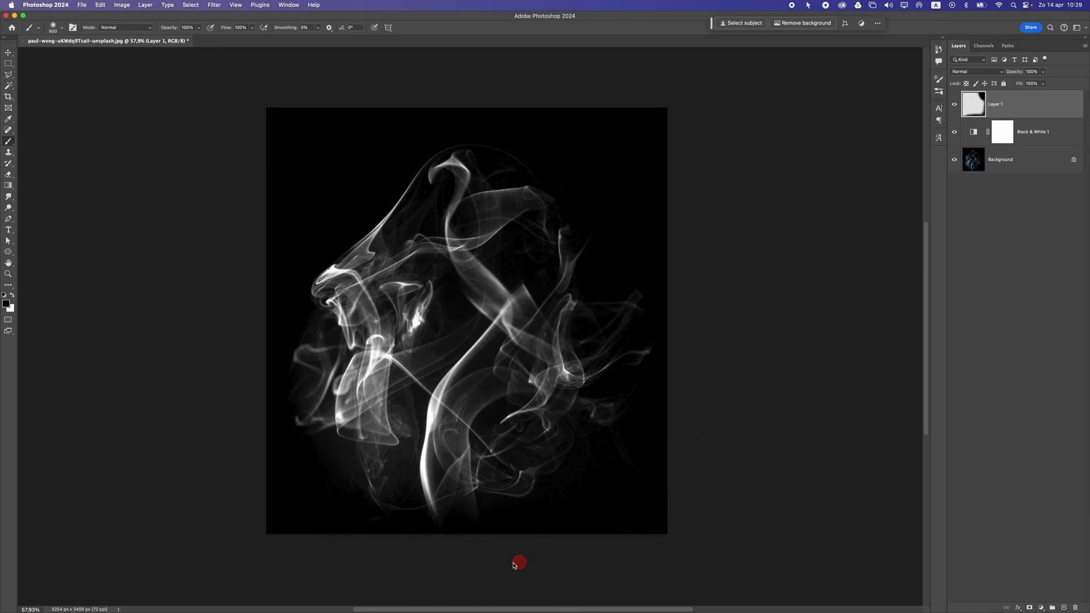
mouse_move(573, 545)
mouse_down()
mouse_move(423, 562)
mouse_move(302, 543)
mouse_move(332, 545)
mouse_move(221, 414)
mouse_move(227, 360)
mouse_move(311, 119)
mouse_up()
mouse_move(269, 150)
mouse_down()
mouse_move(360, 85)
mouse_move(540, 92)
mouse_move(526, 96)
mouse_move(669, 188)
mouse_move(674, 492)
mouse_move(716, 385)
mouse_up()
mouse_move(631, 134)
mouse_down()
mouse_move(507, 98)
mouse_move(410, 81)
mouse_move(305, 161)
mouse_move(252, 229)
mouse_move(222, 375)
mouse_move(234, 468)
mouse_move(297, 535)
mouse_up()
mouse_move(471, 579)
mouse_down()
mouse_move(381, 561)
mouse_move(585, 564)
mouse_move(559, 566)
mouse_move(737, 487)
mouse_up()
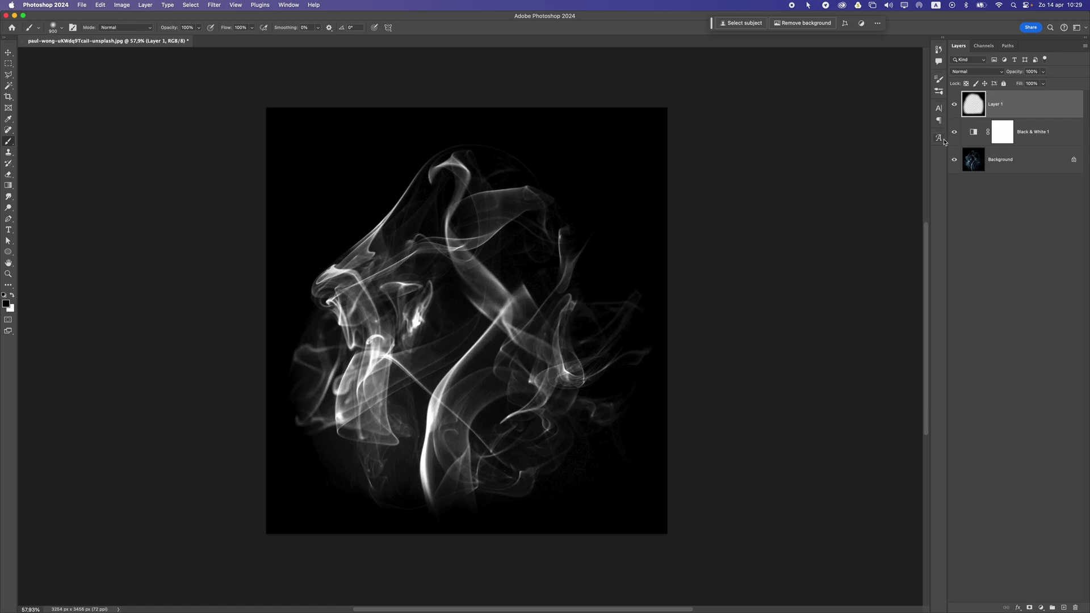
Merge all three layers into one Background and invert it to dark smoke on white.
shift+click(1003, 160)
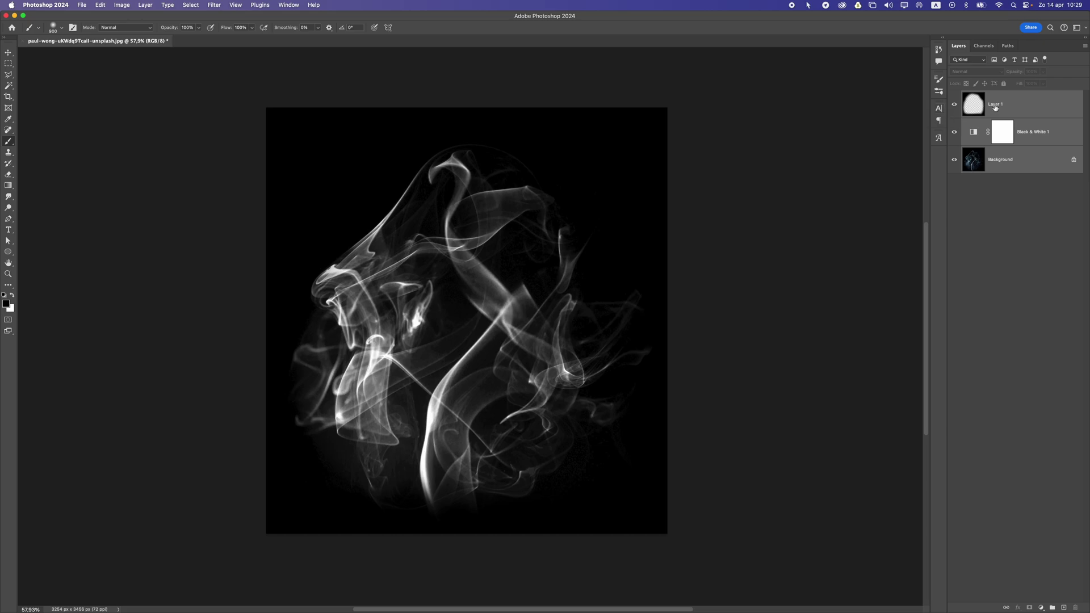
key(super+e)
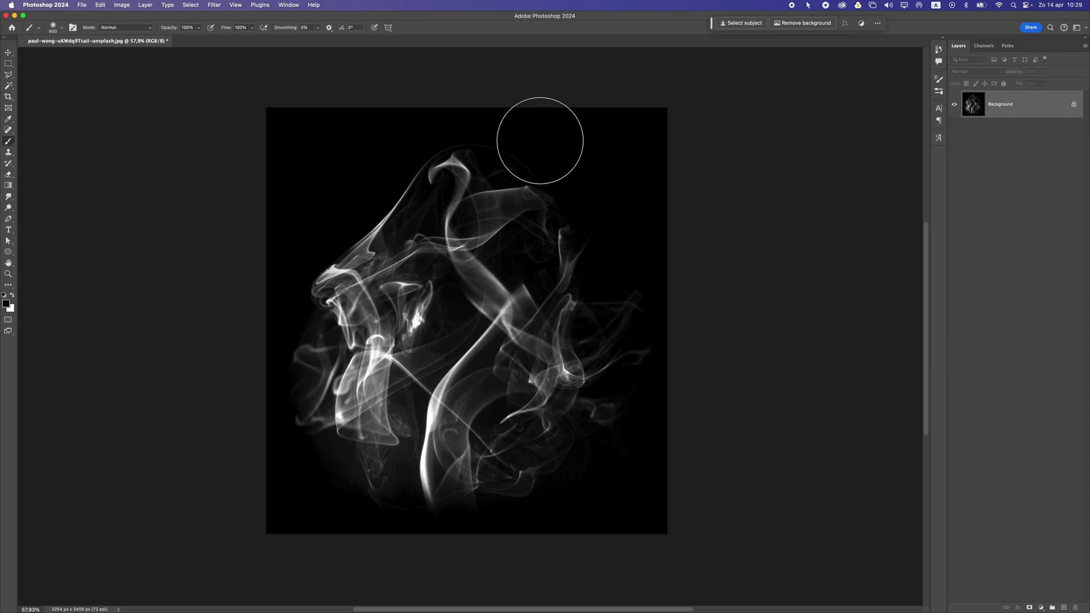
key(super+i)
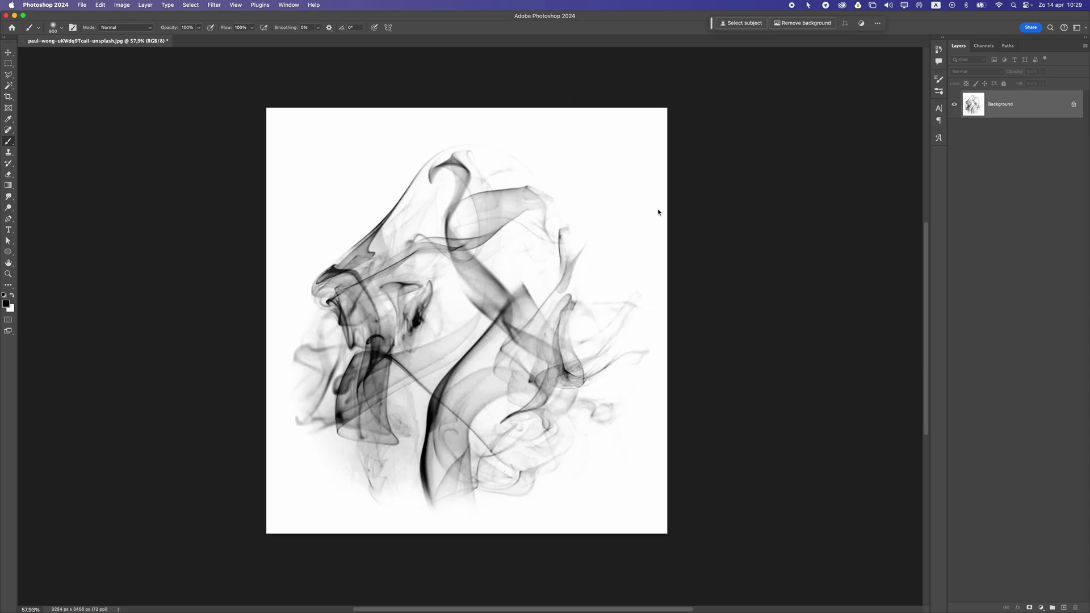
click(8, 52)
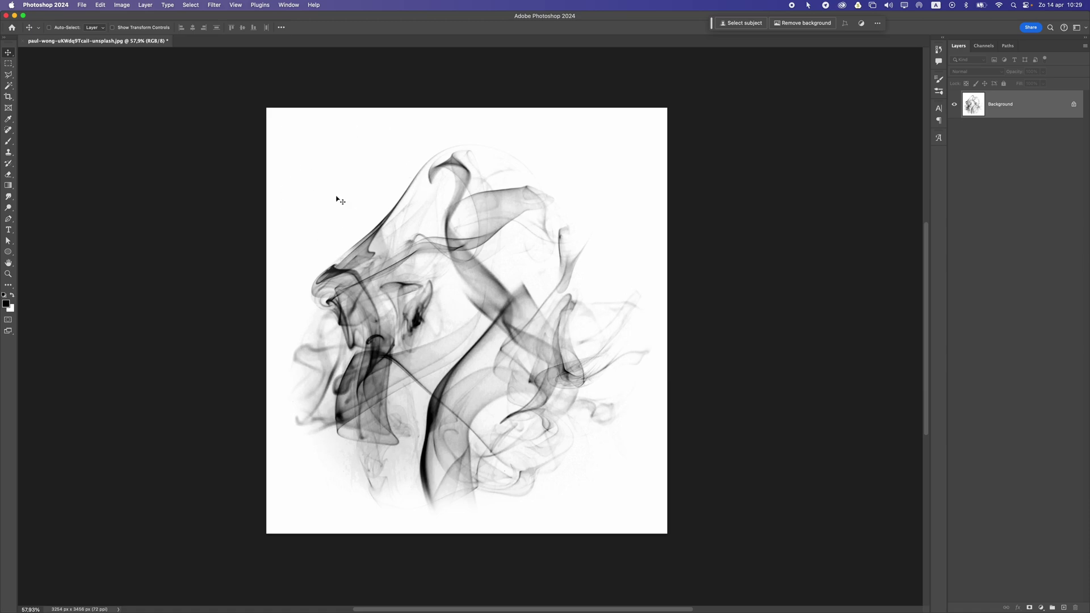
Apply Levels with the white point sampled from the background to make it pure white.
key(super+l)
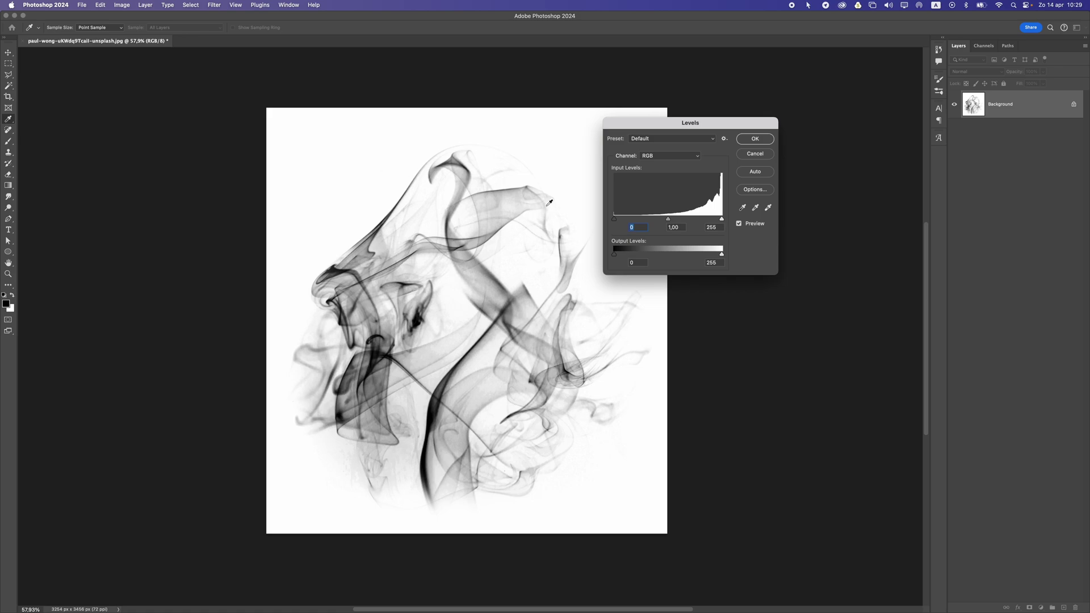
click(768, 208)
click(551, 154)
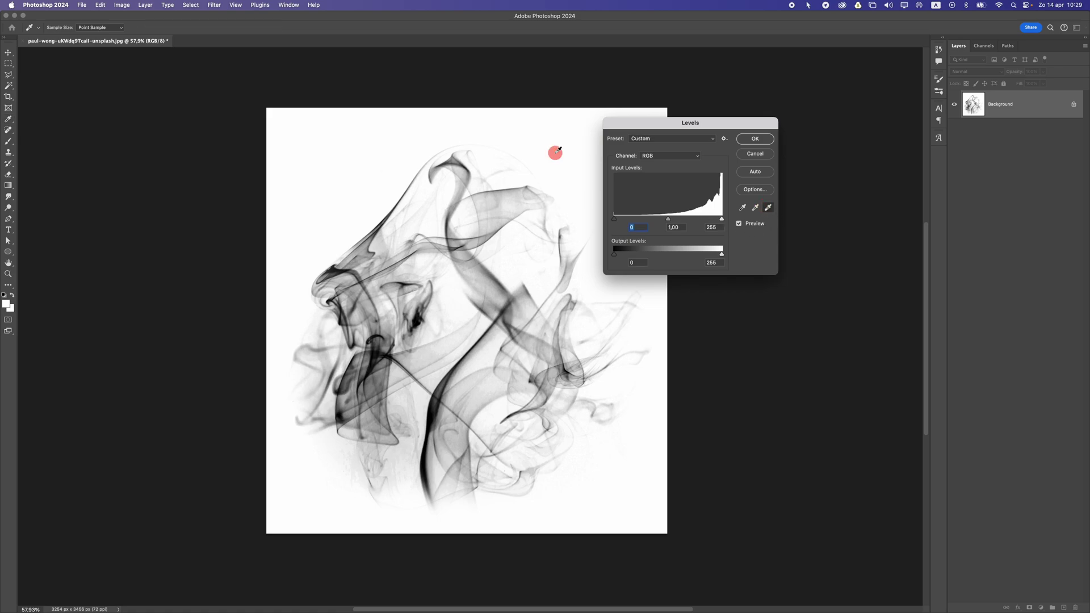
click(755, 139)
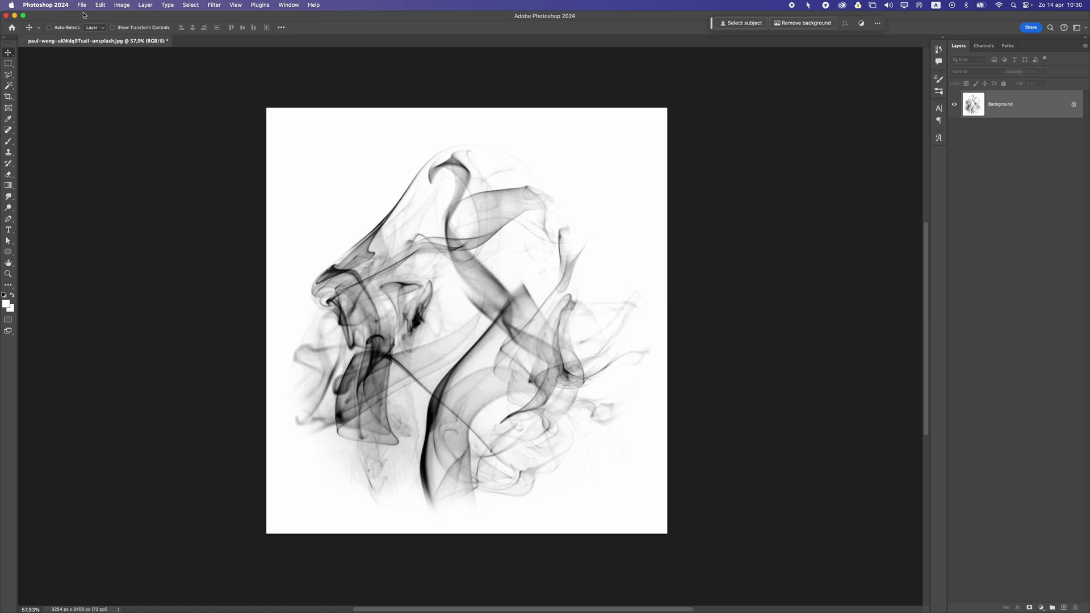
Check the smoke image's size (width 3254) in Image Size and leave it unchanged.
click(100, 5)
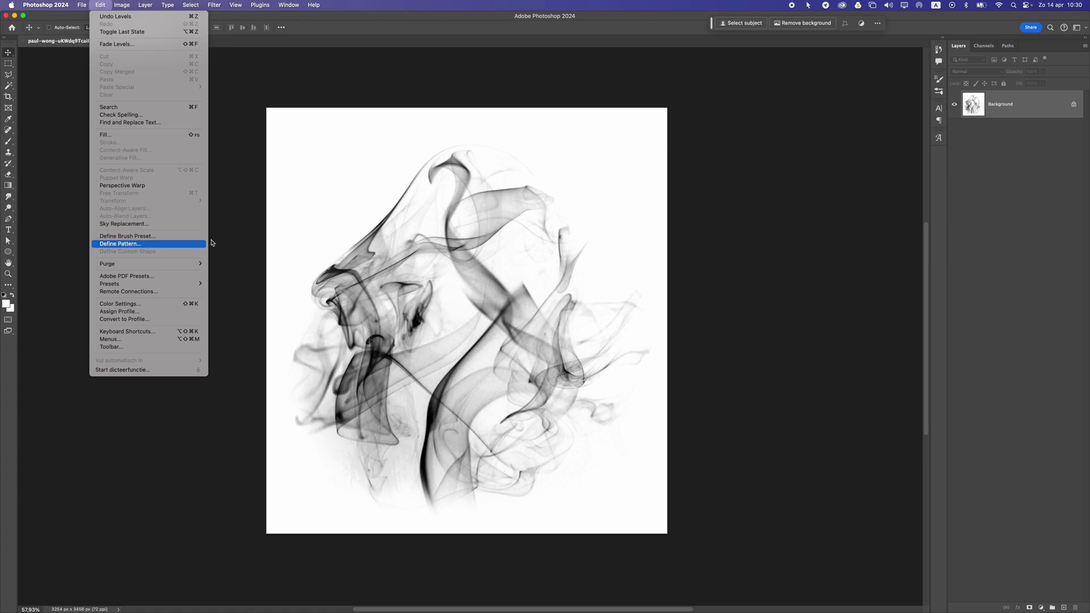
click(291, 230)
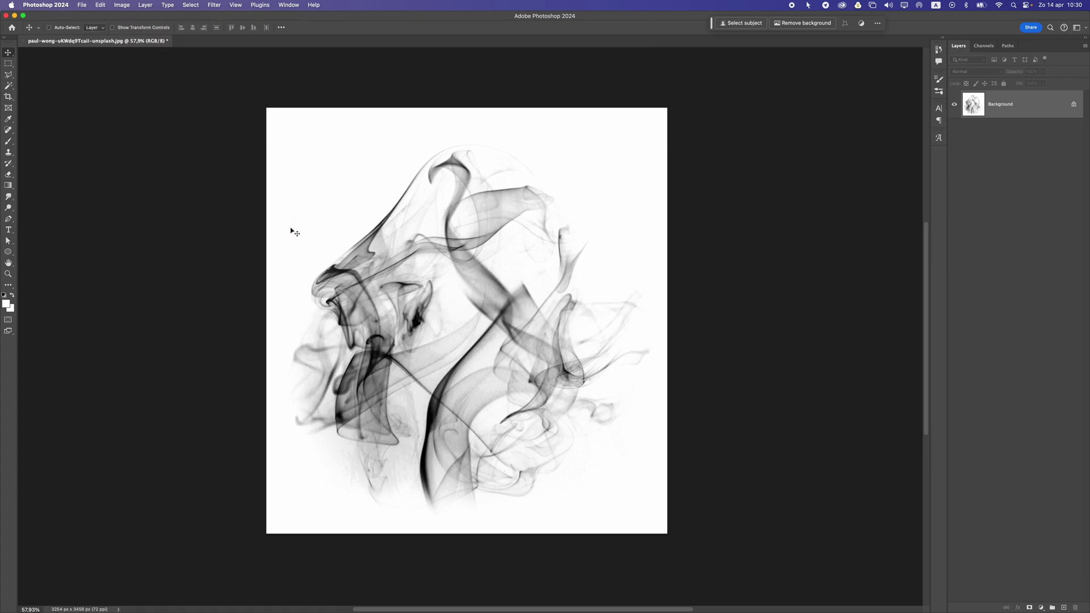
click(127, 11)
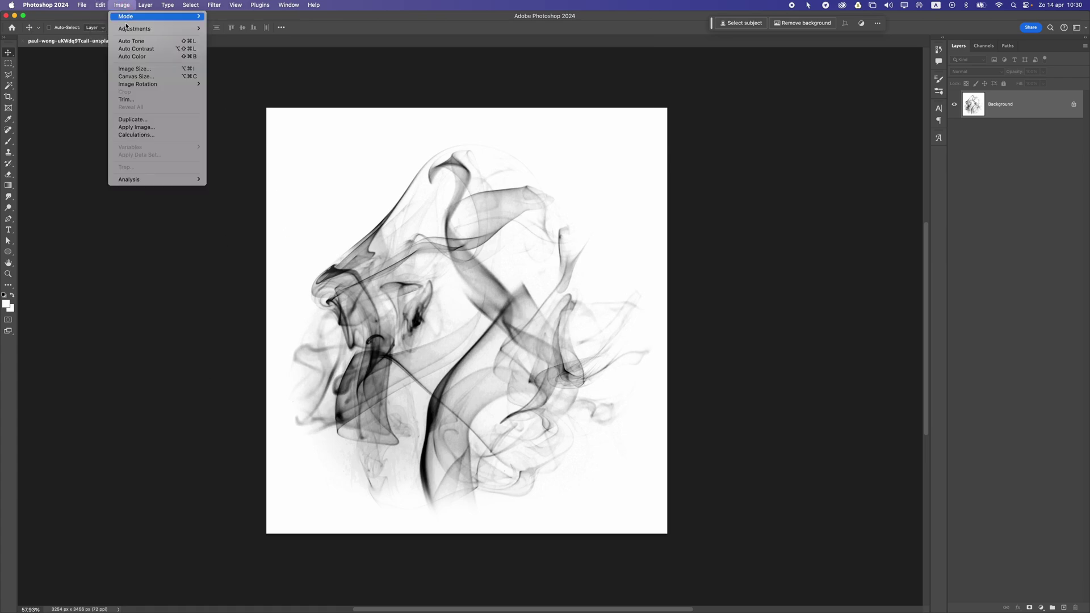
click(504, 160)
key(super+alt+i)
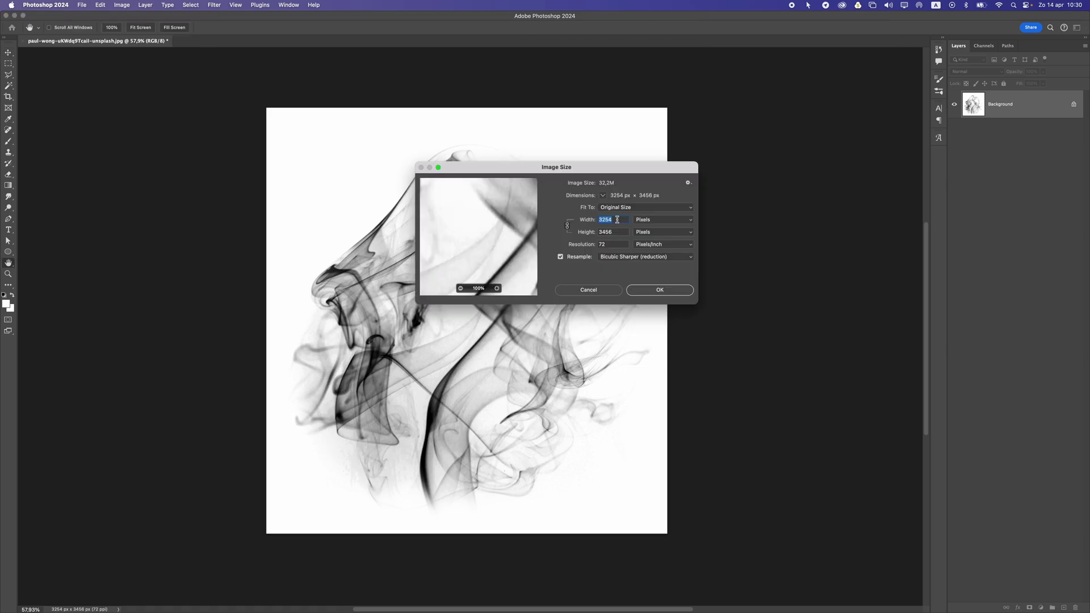
double_click(618, 220)
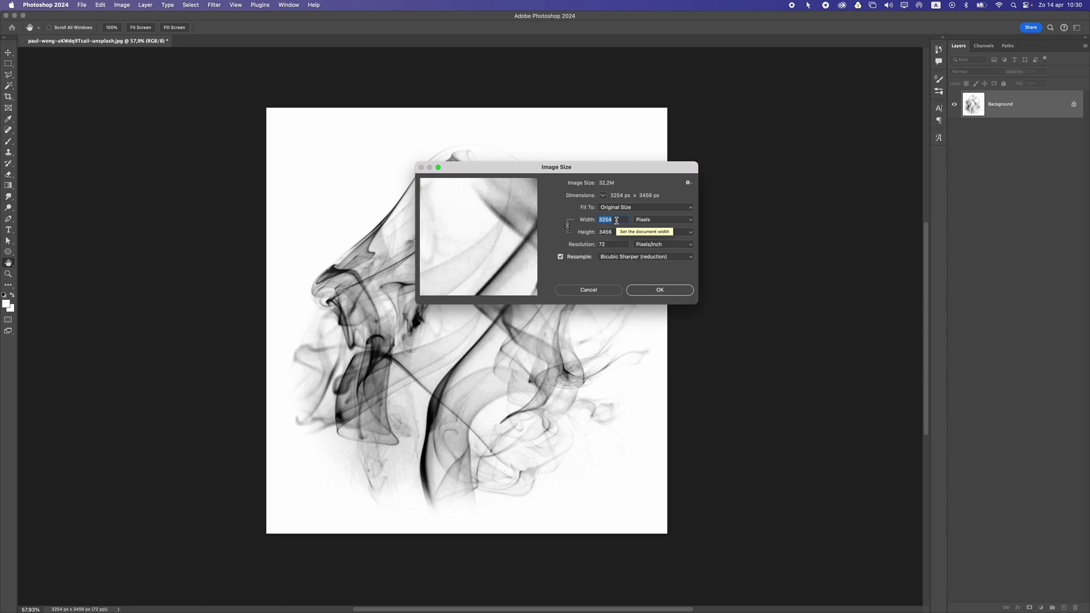
click(598, 292)
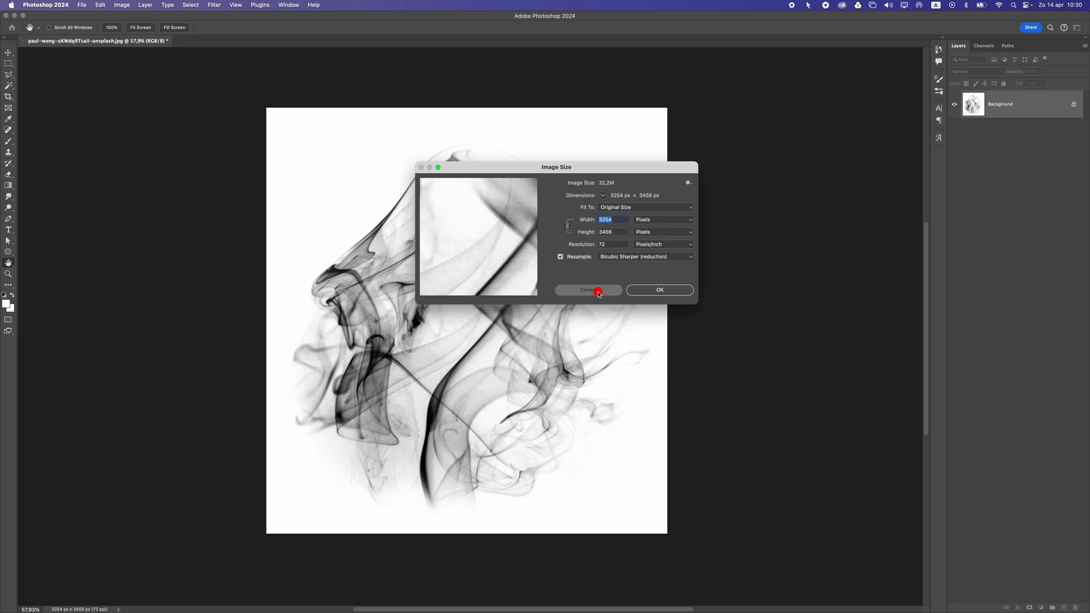
Define a brush preset from the smoke image named Smoke.
click(99, 4)
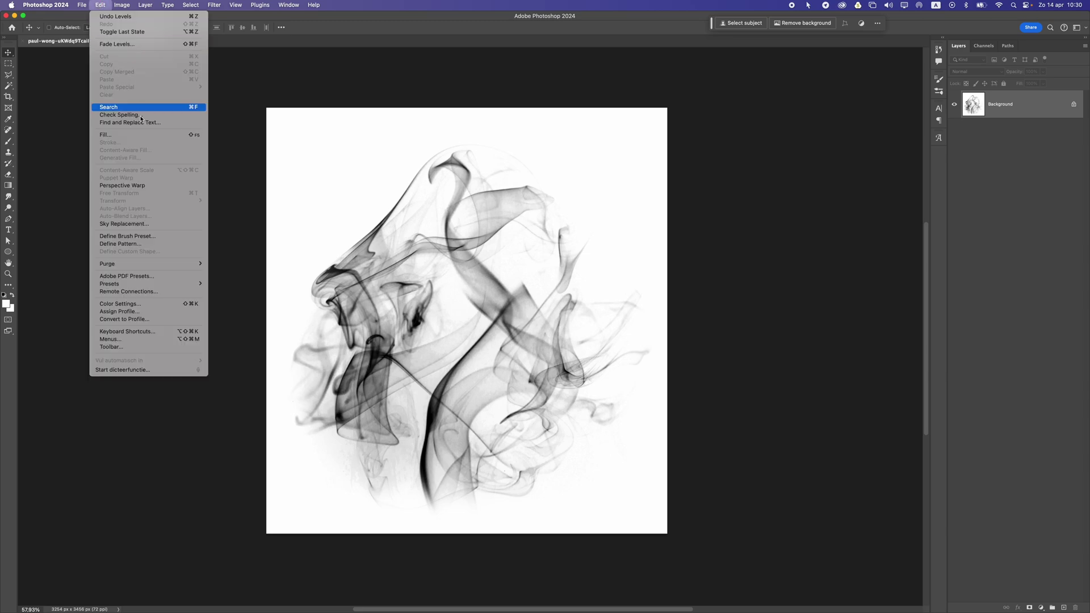
click(162, 238)
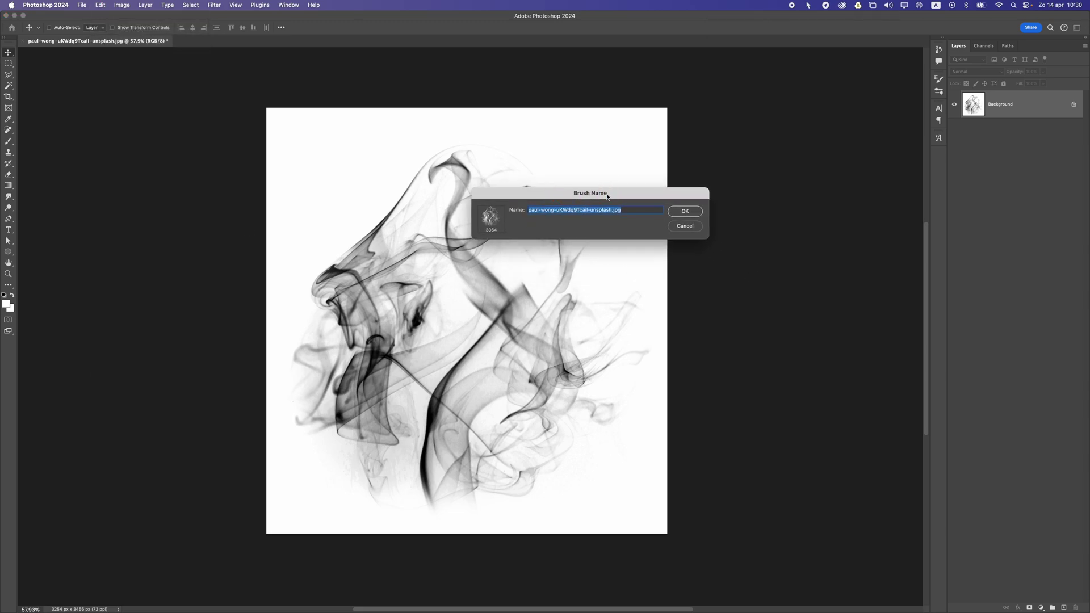
text(Smoke 1)
click(682, 210)
Open the snow photo and apply Levels with the black point sampled from the dark background.
key(b)
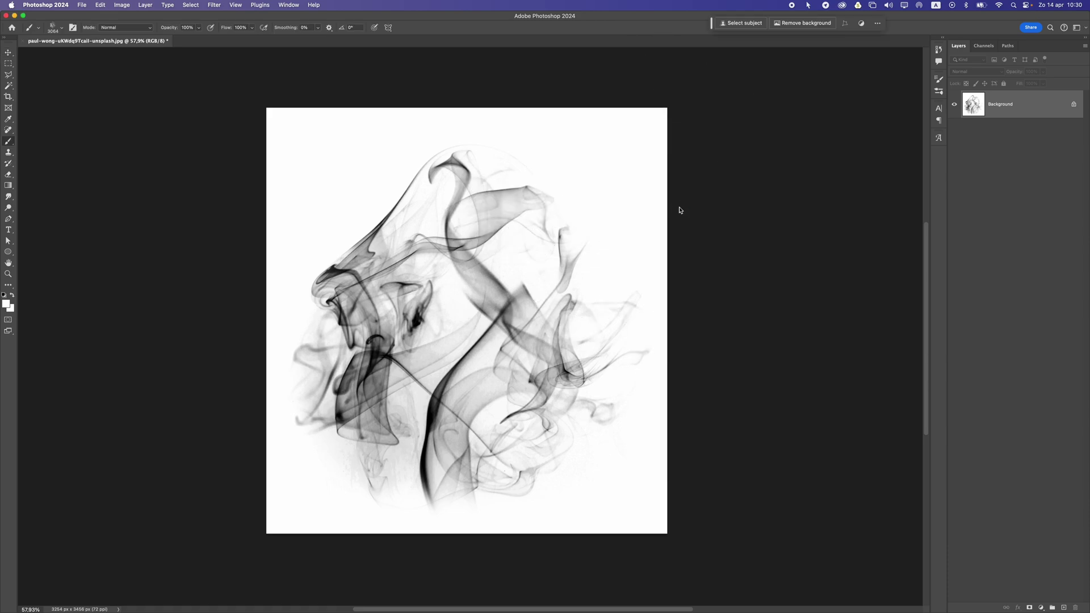
click(8, 51)
key(super+Tab)
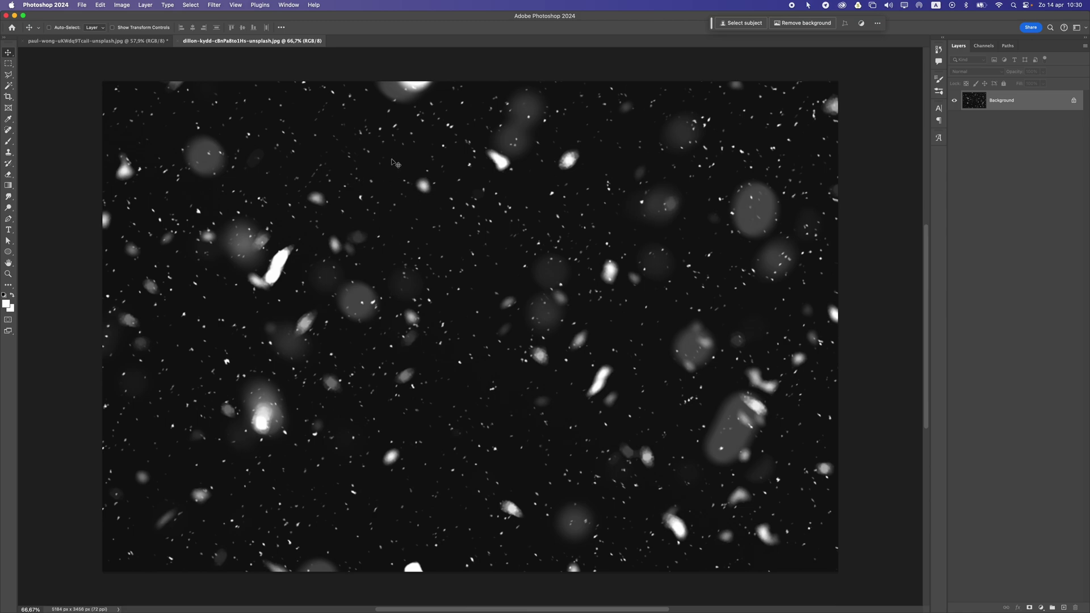
key(super+l)
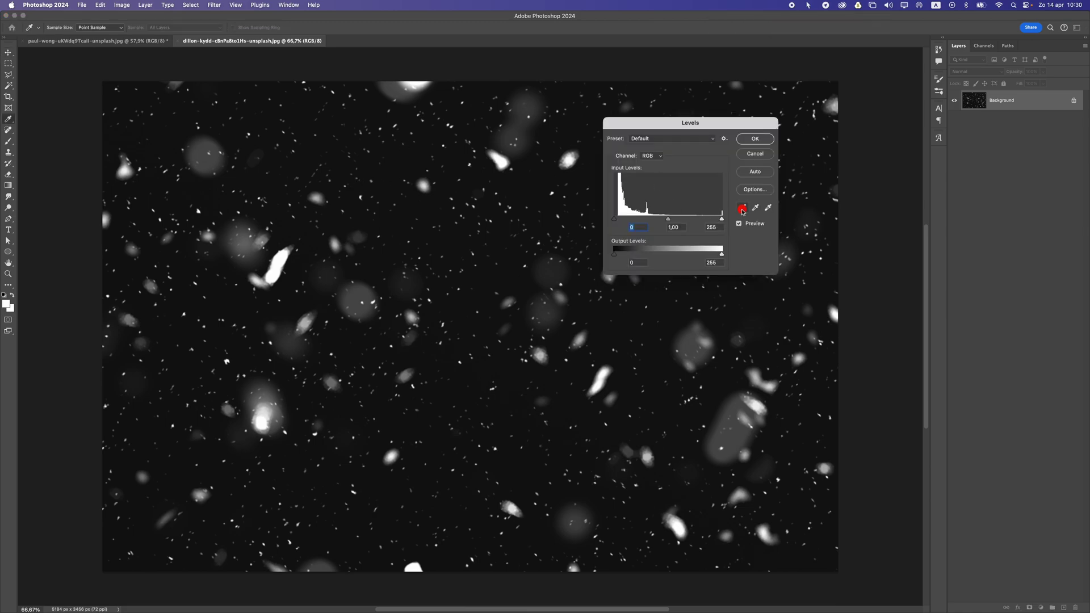
click(742, 208)
click(594, 197)
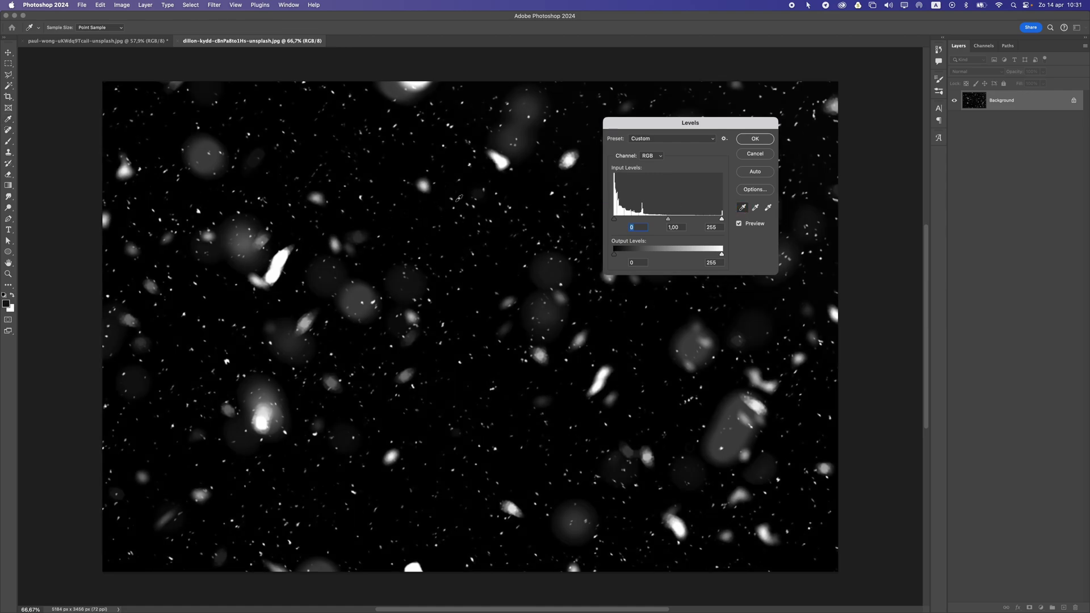
click(755, 142)
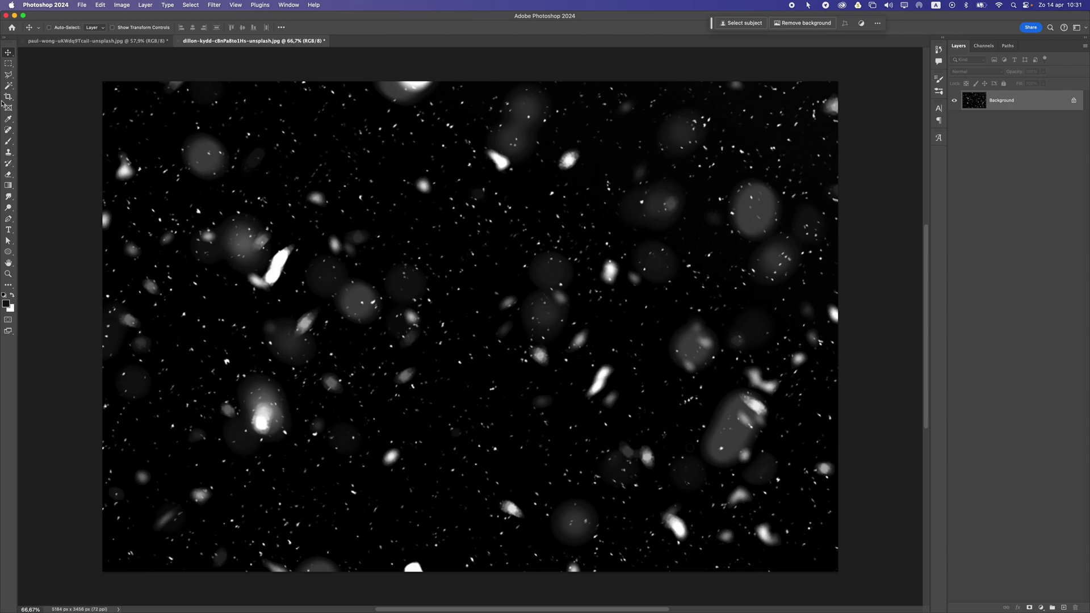
scroll(248, 179, down, 1)
scroll(248, 179, down, 2)
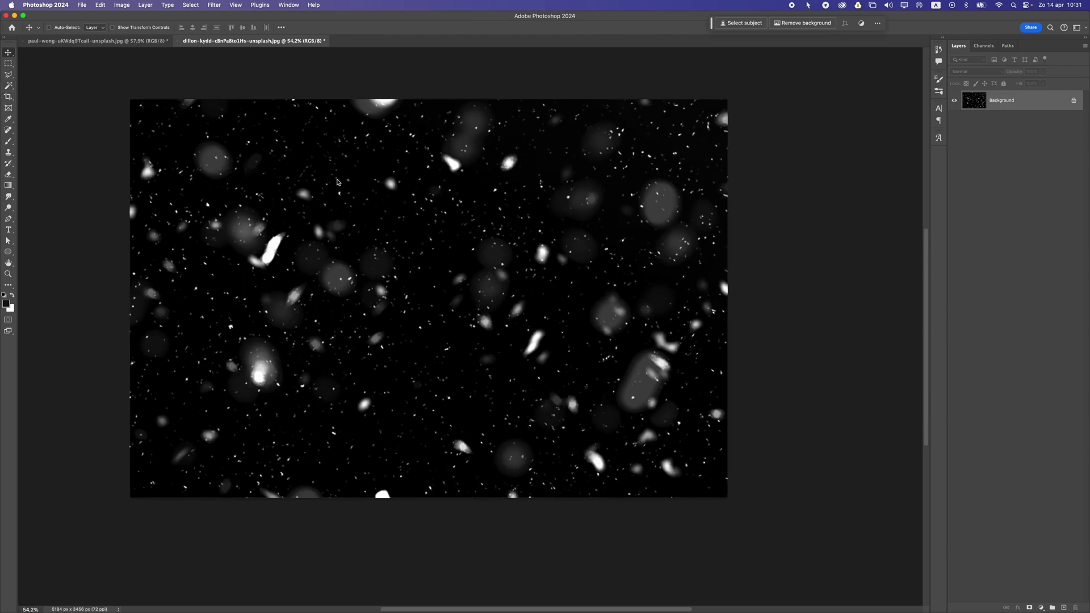
scroll(276, 145, up, 2)
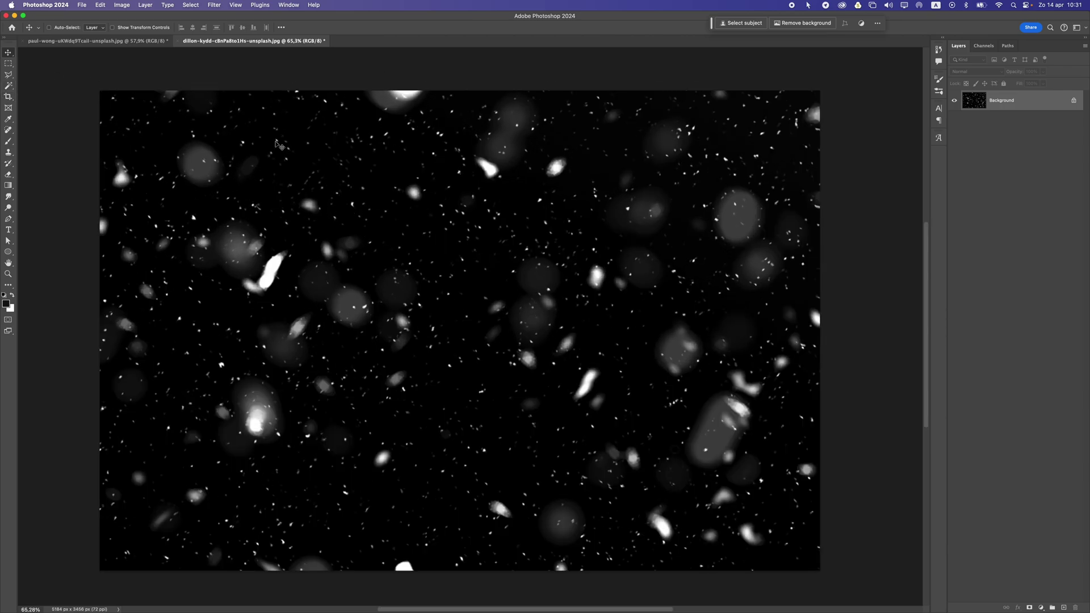
scroll(178, 162, down, 1)
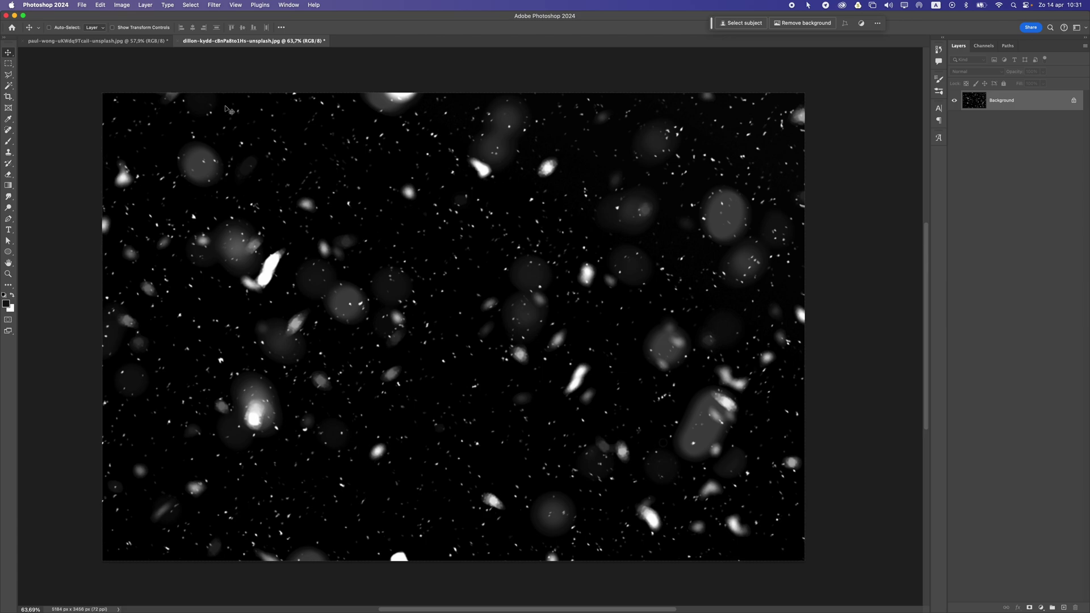
Invert the snow photo to dark flakes on white and resize its width from 5184 to 5000.
key(super+i)
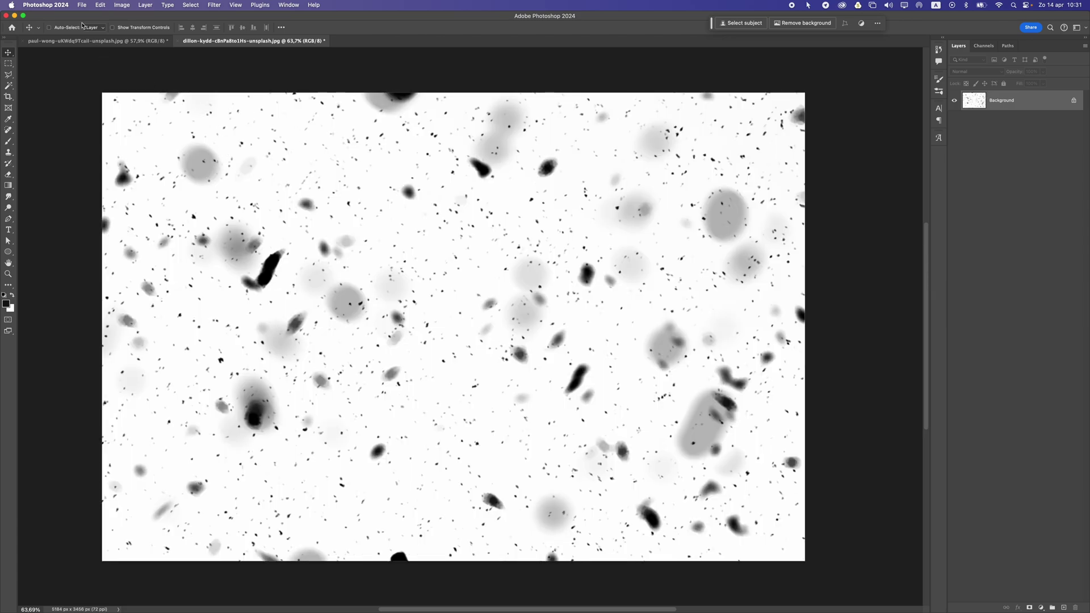
click(95, 5)
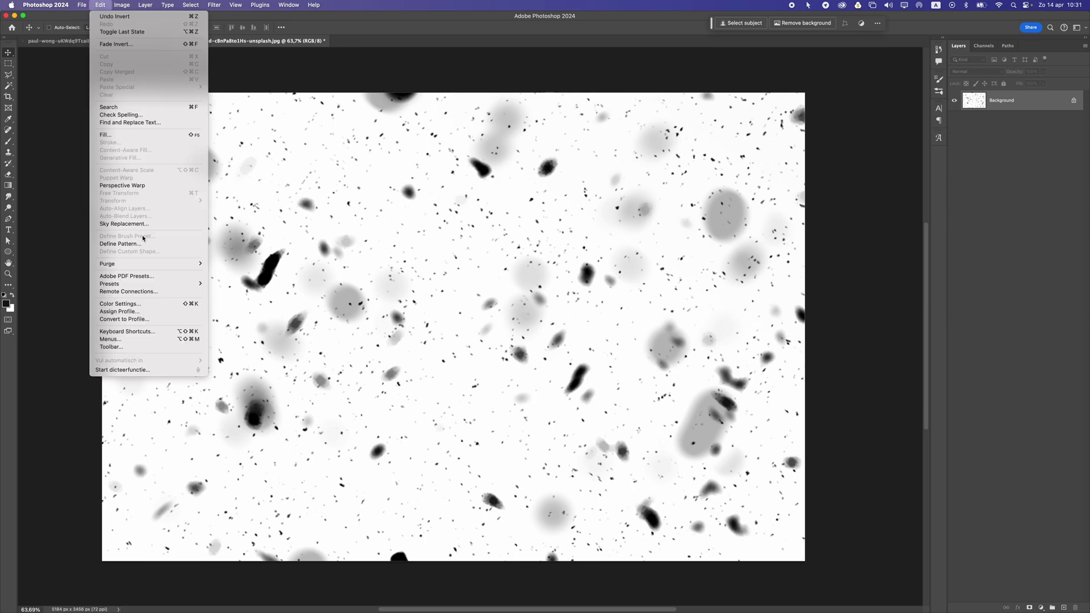
click(240, 136)
click(122, 6)
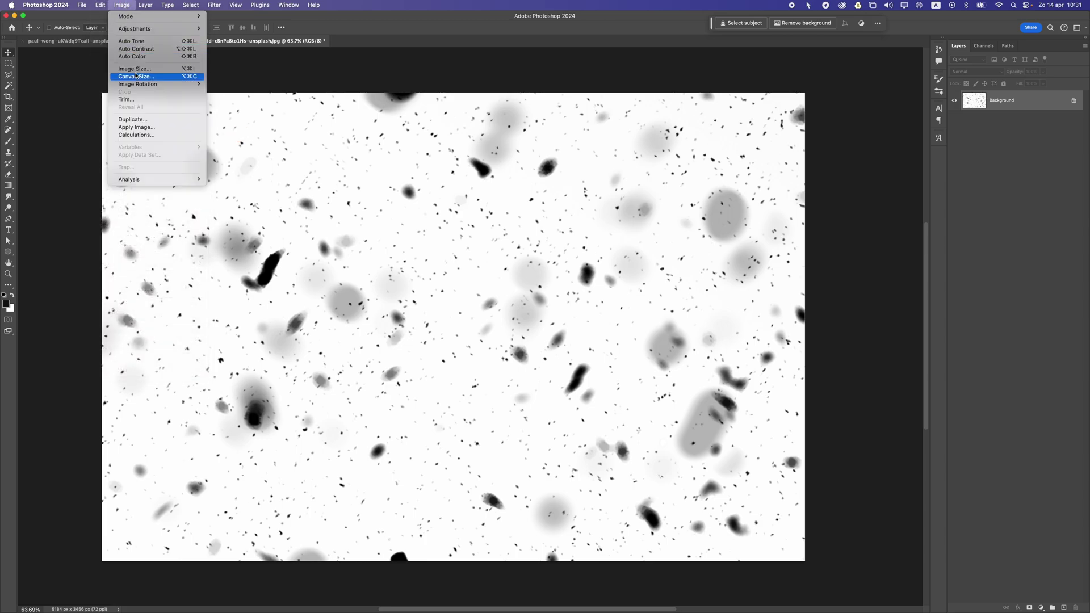
click(134, 69)
double_click(610, 220)
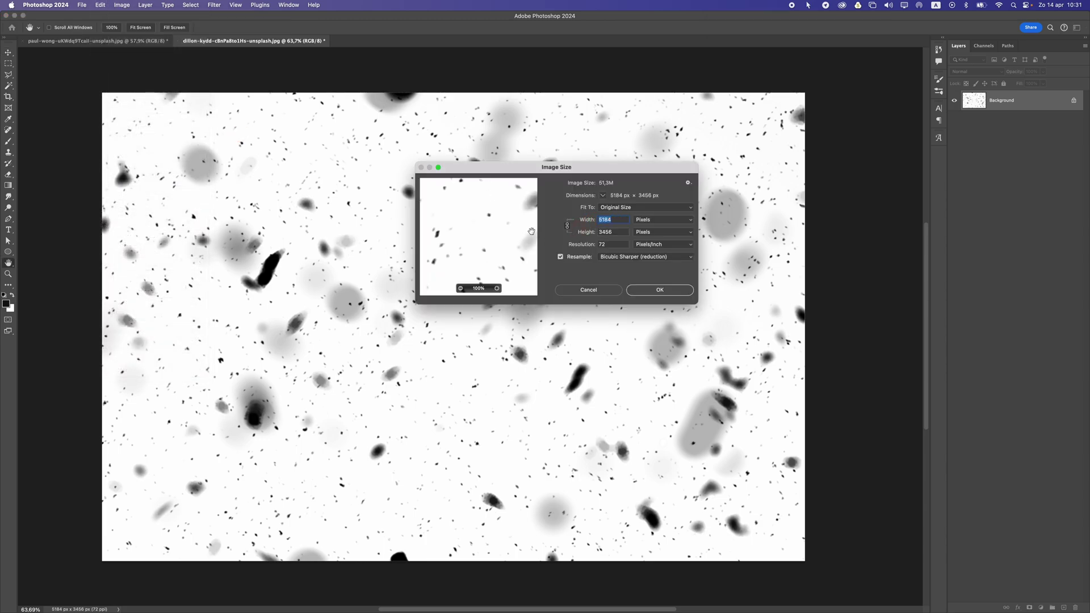
text(5000)
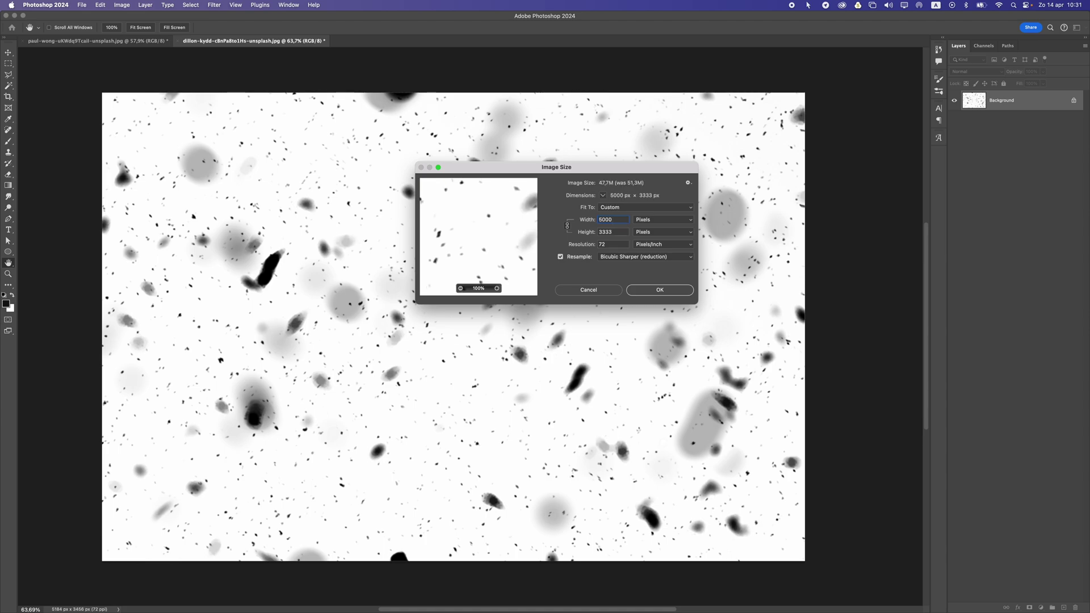
key(Return)
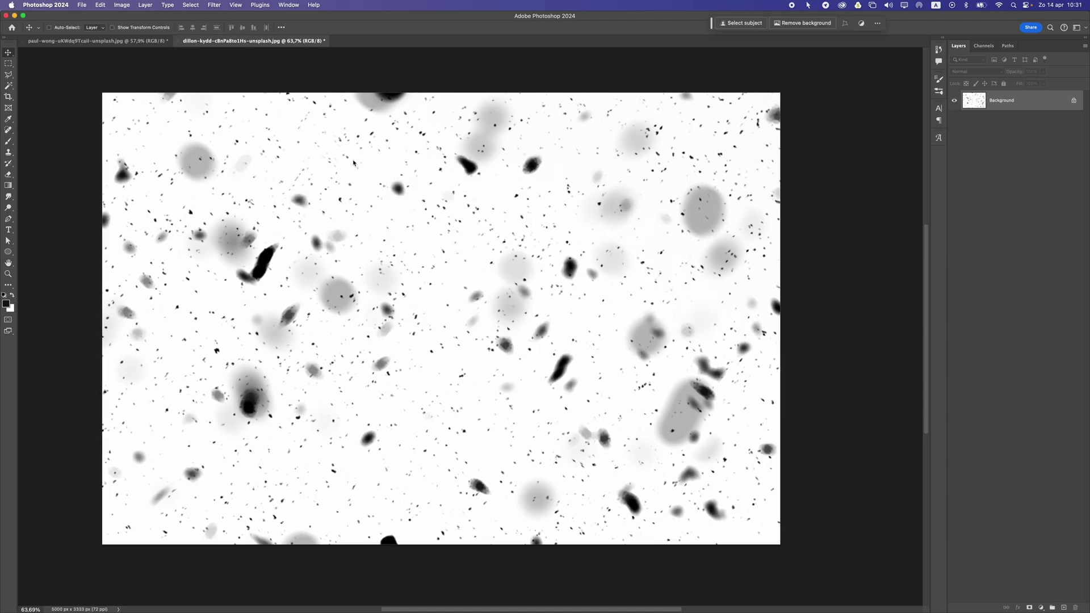
Define a brush preset from the snow image named Snow 1.
click(101, 4)
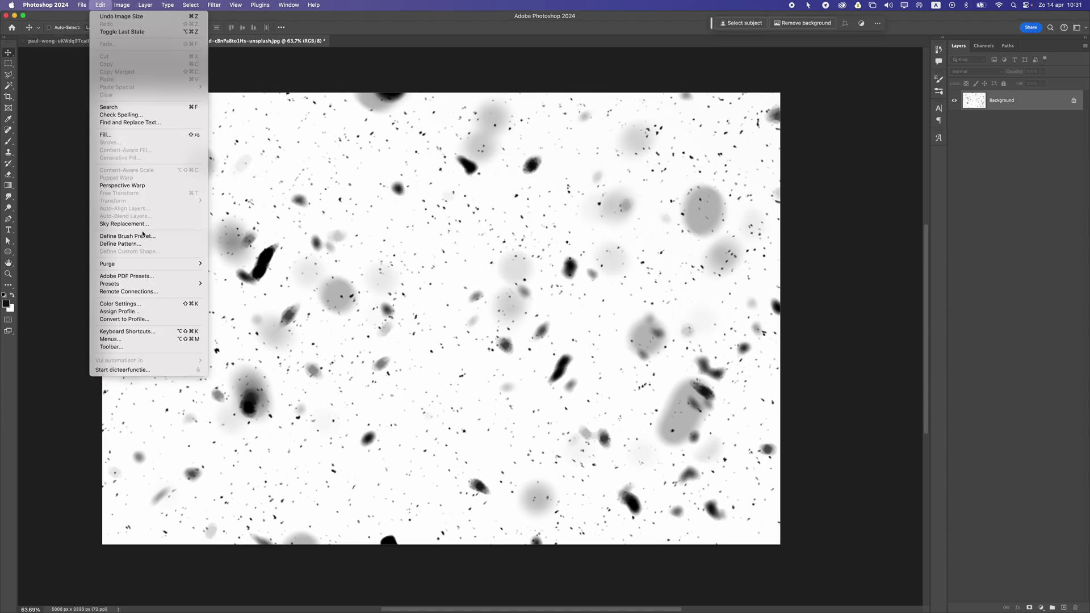
click(170, 236)
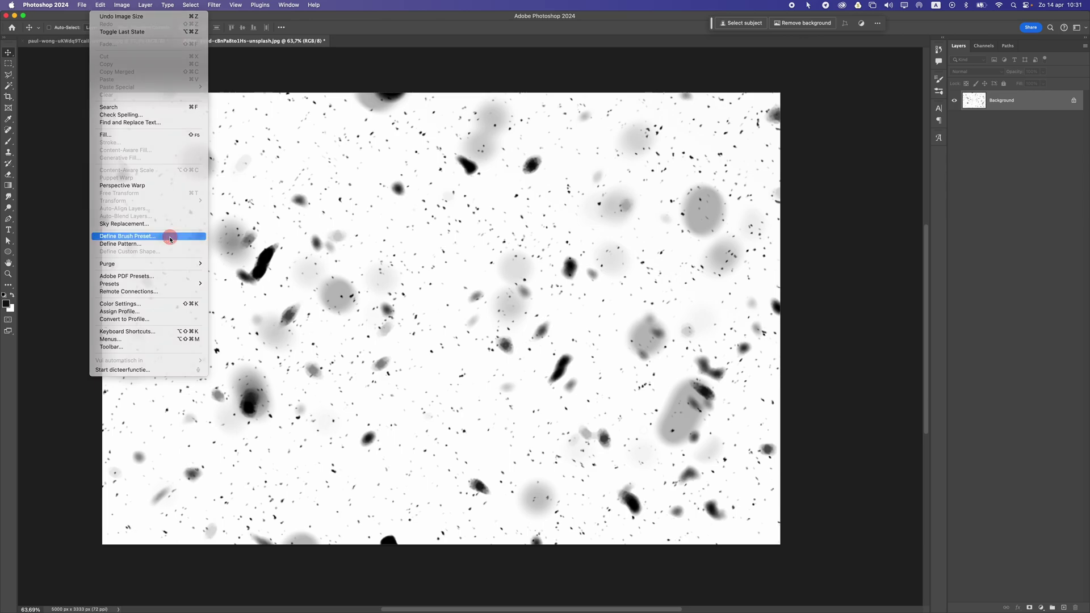
text(Snow 1)
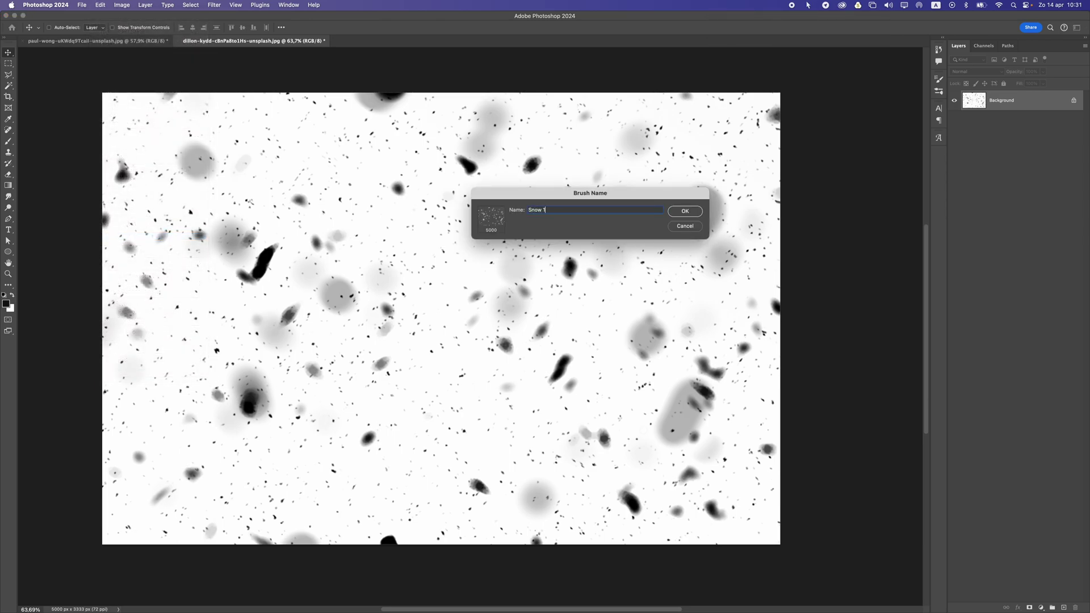
key(Return)
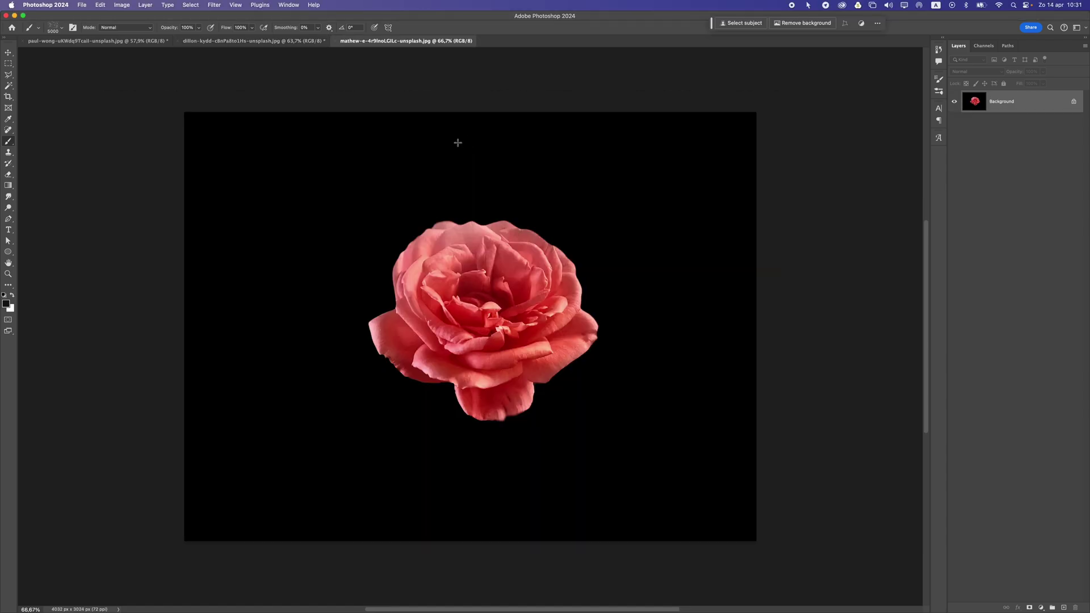
Crop the rose photo tightly around the flower, to about 1730 × 1590 px.
click(8, 97)
drag(183, 111, 275, 161)
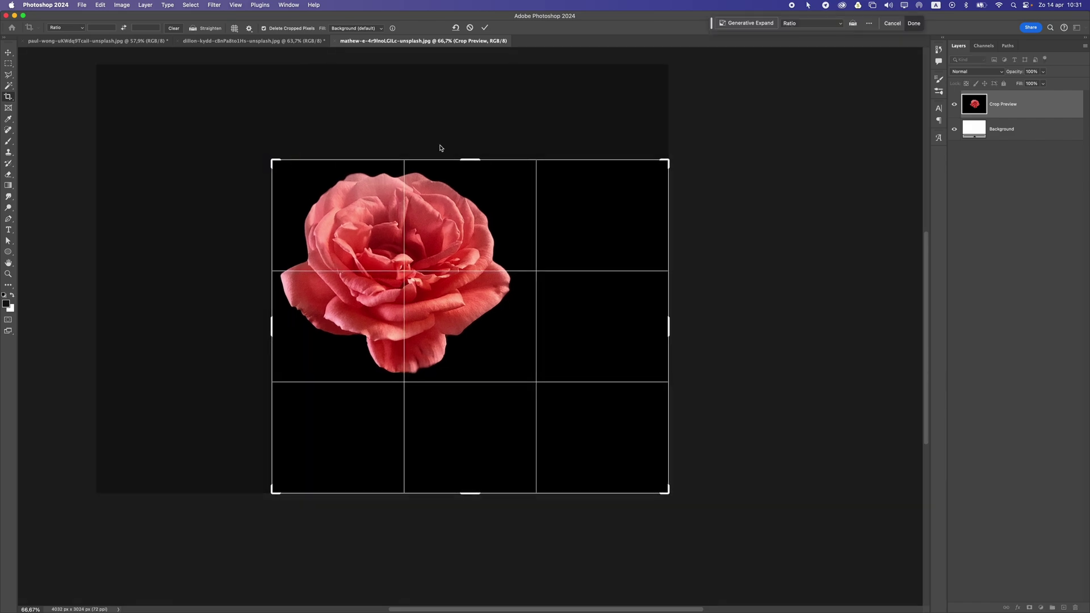
drag(670, 488, 592, 436)
key(Return)
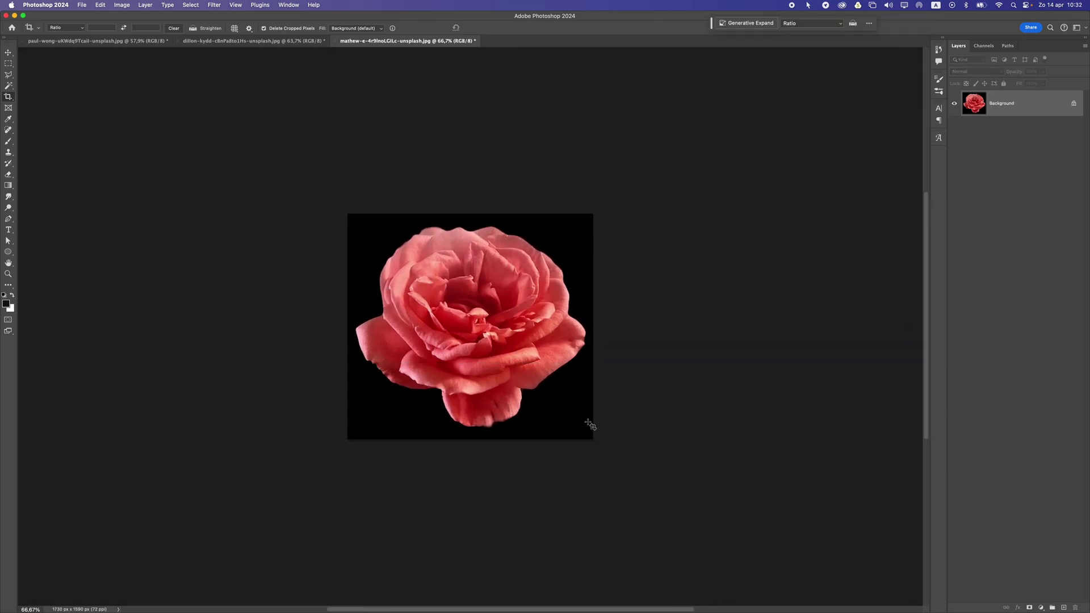
key(v)
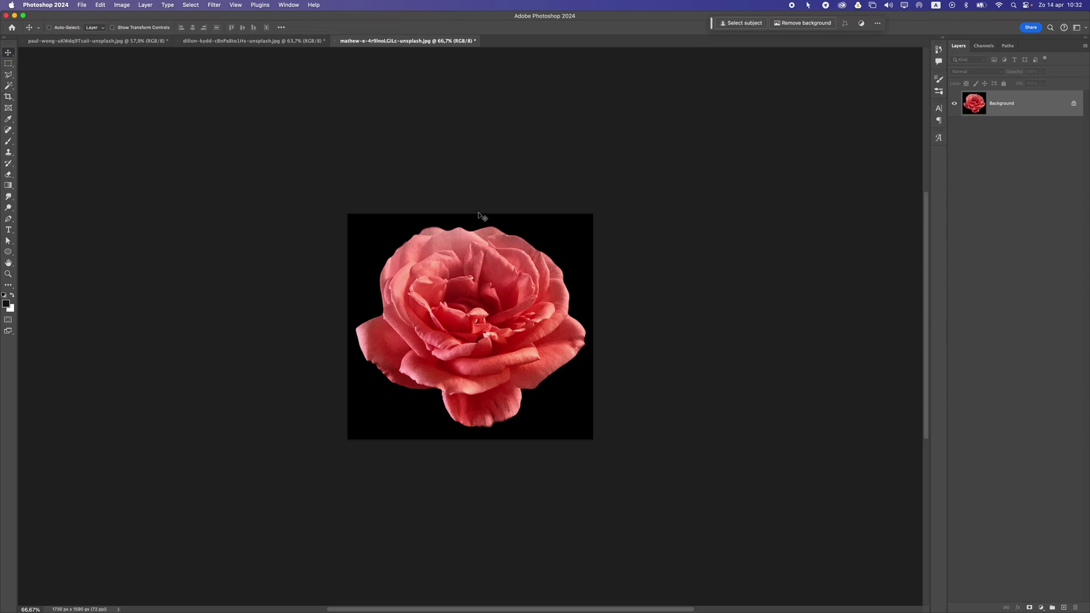
Desaturate the rose, deepen its black background with Levels, then invert it to dark-on-white.
key(super+u)
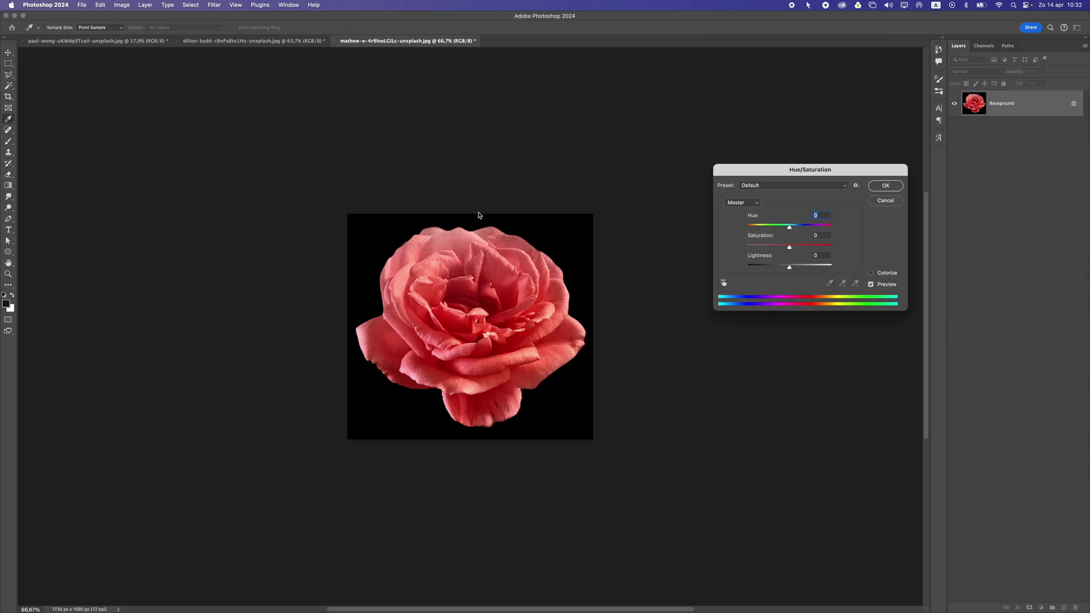
drag(788, 248, 707, 248)
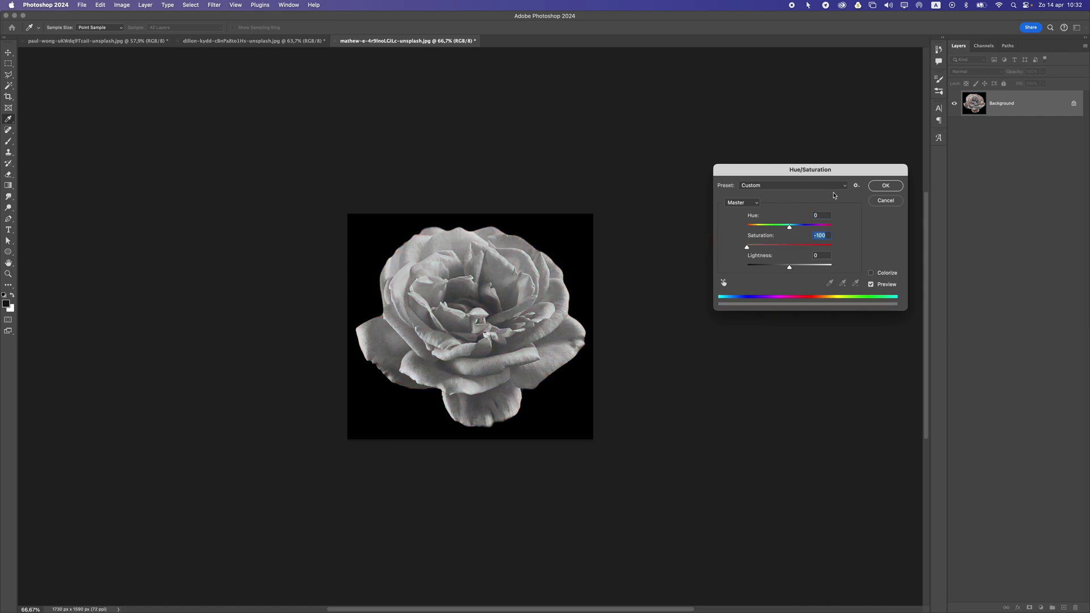
click(877, 187)
key(super+l)
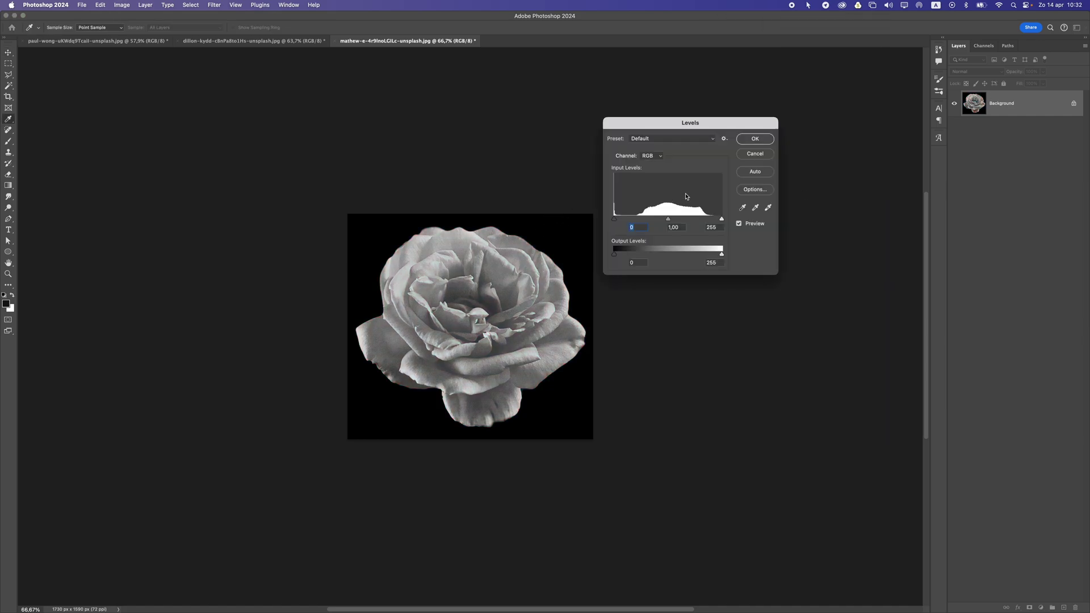
click(742, 208)
click(576, 235)
click(764, 141)
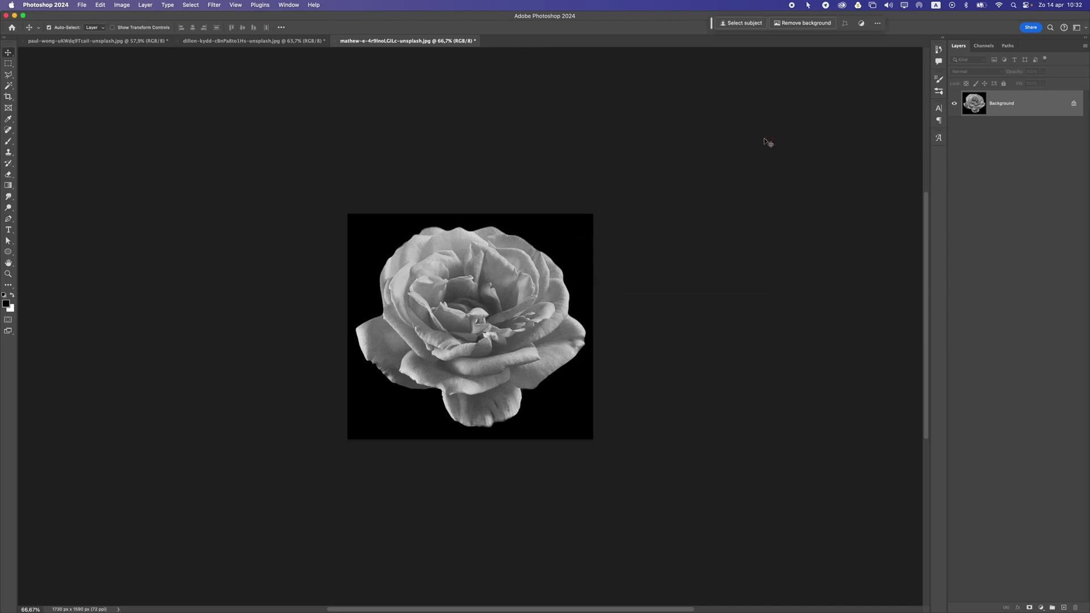
key(super+i)
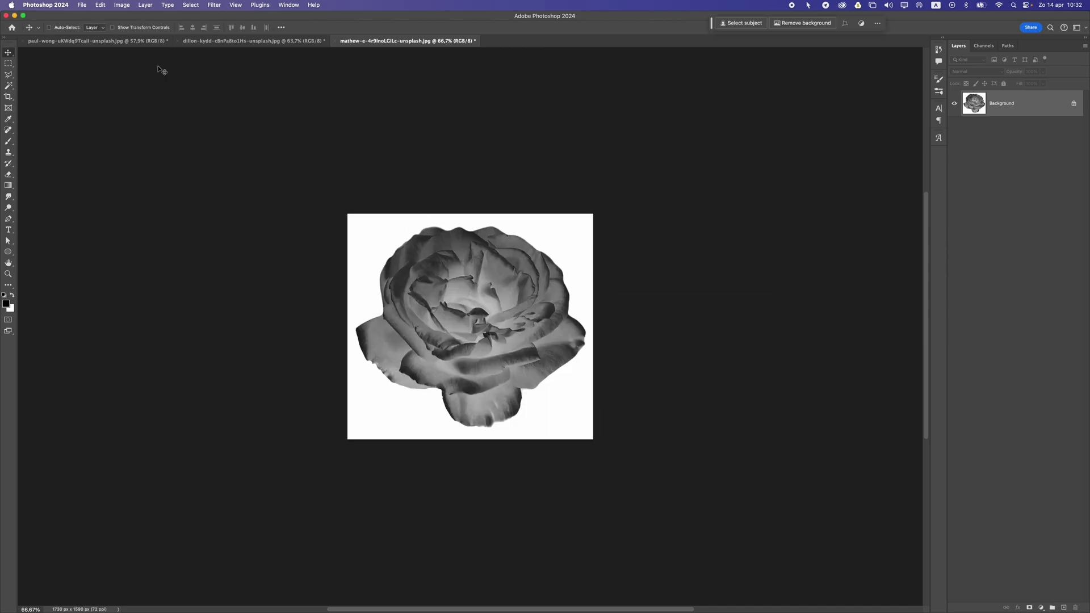
Define a new brush preset from the image named Rose.
click(100, 4)
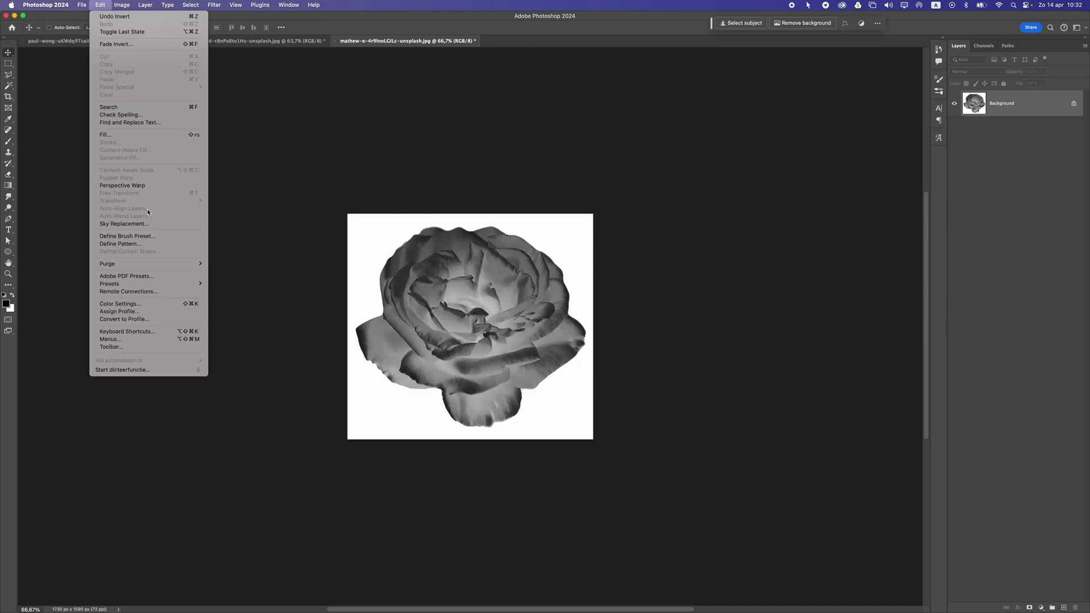
click(154, 236)
text(Rose)
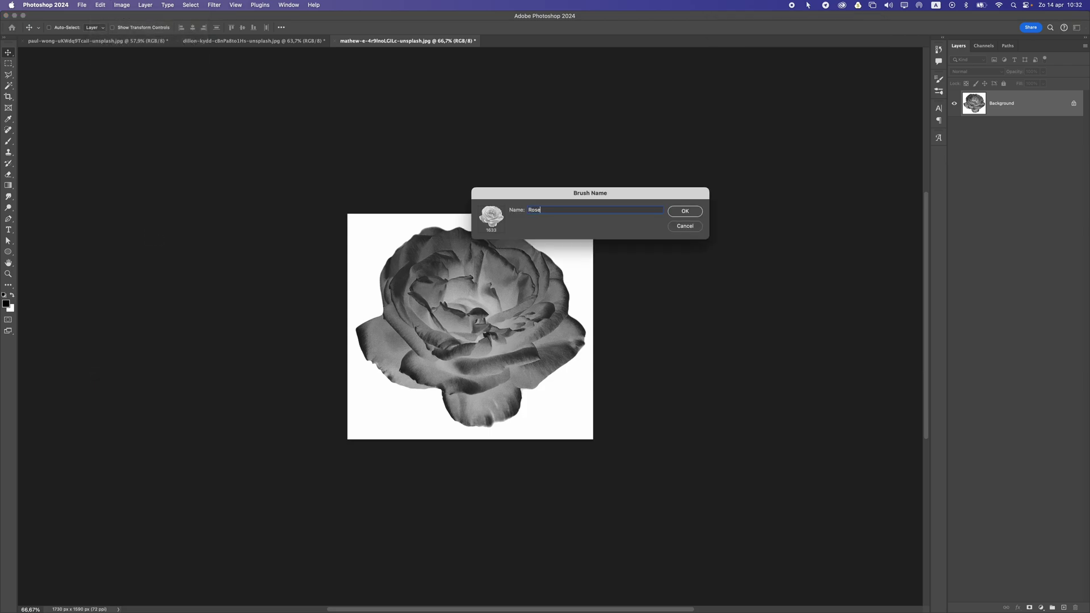
key(Return)
With the Brush tool active, add a new layer and fill it with black.
key(b)
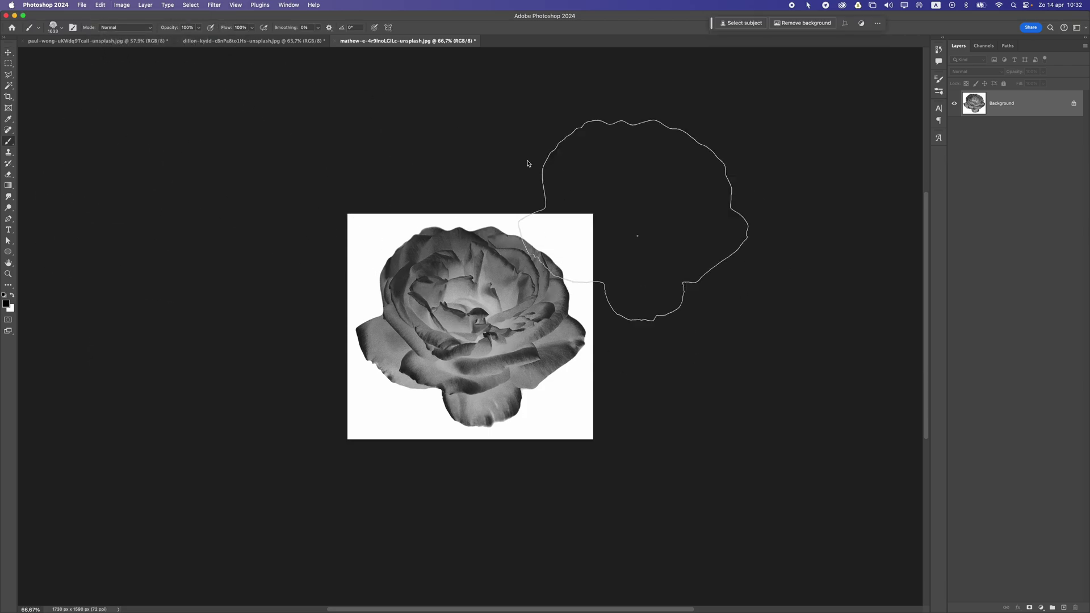
click(54, 27)
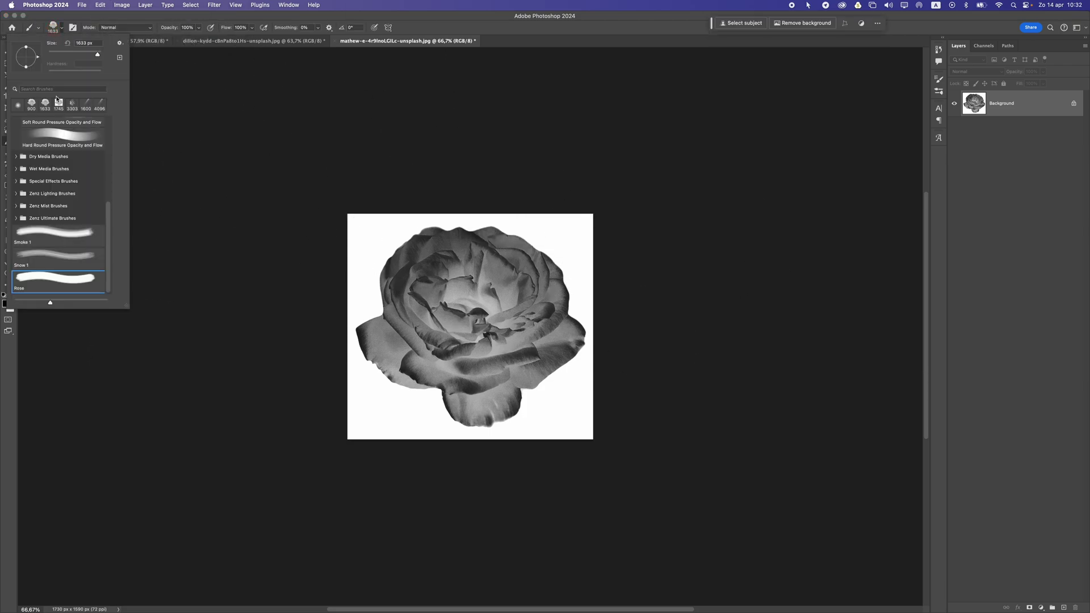
click(60, 261)
click(57, 234)
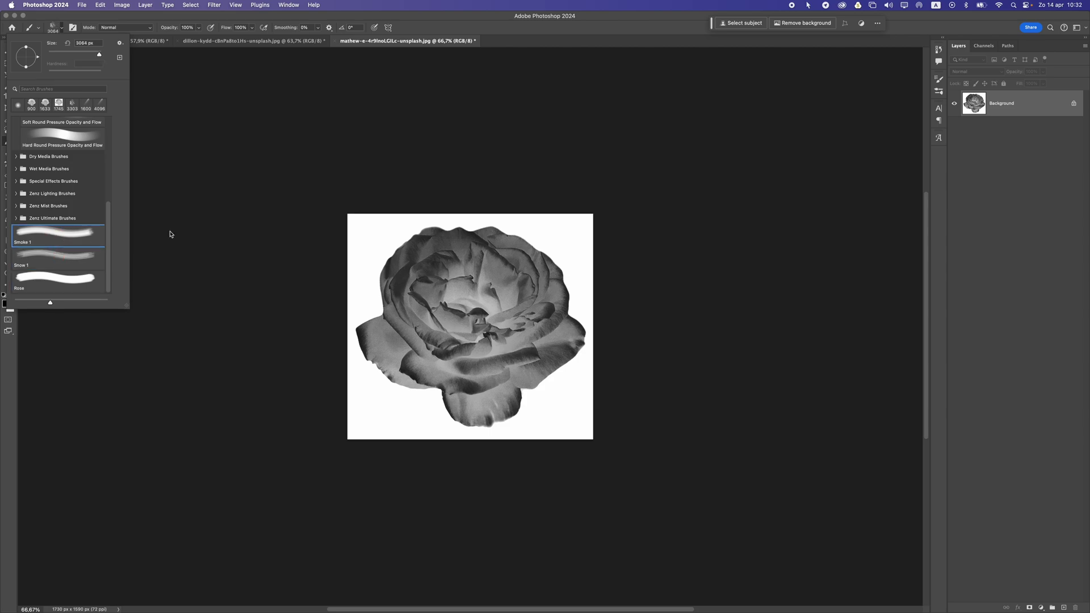
click(1064, 608)
key(super+BackSpace)
key(alt+BackSpace)
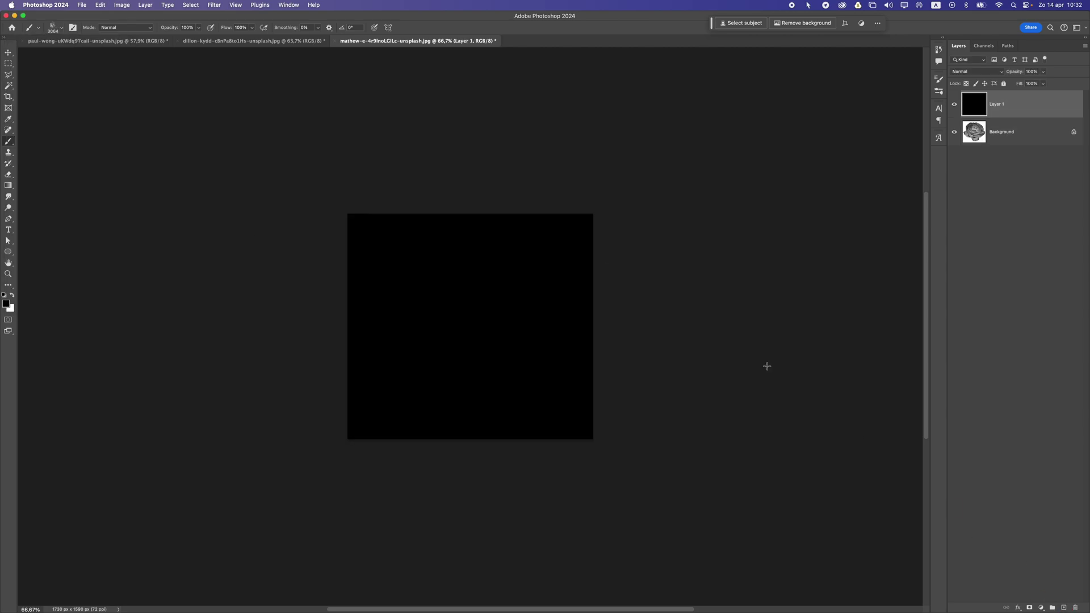
Switch the painting colour to white and test-stamp the Snow 1 brush twice, undoing each stamp.
click(13, 296)
click(54, 28)
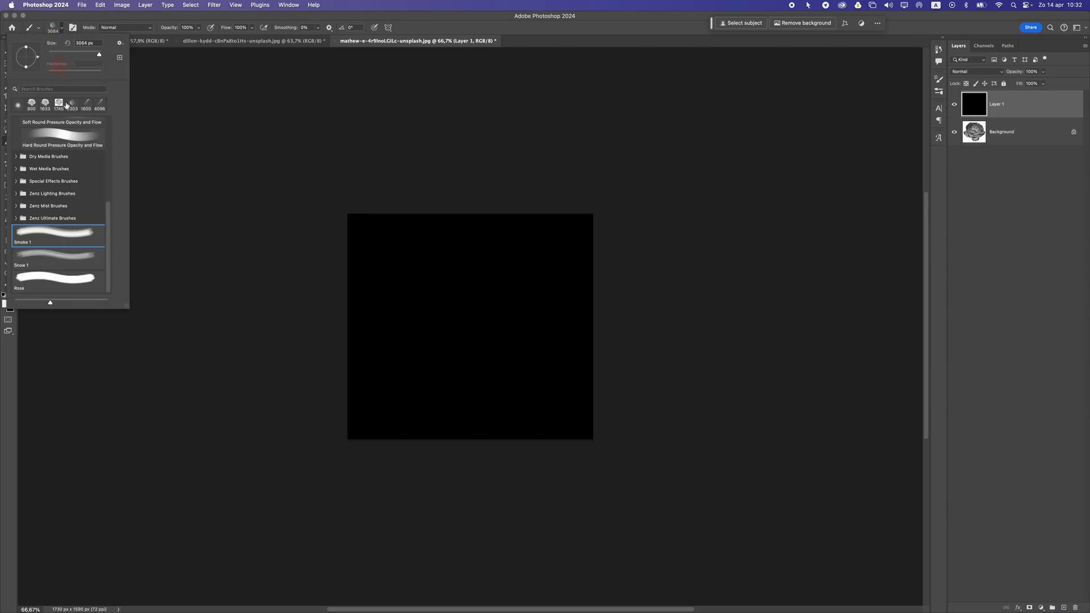
click(79, 264)
click(387, 311)
key(super+z)
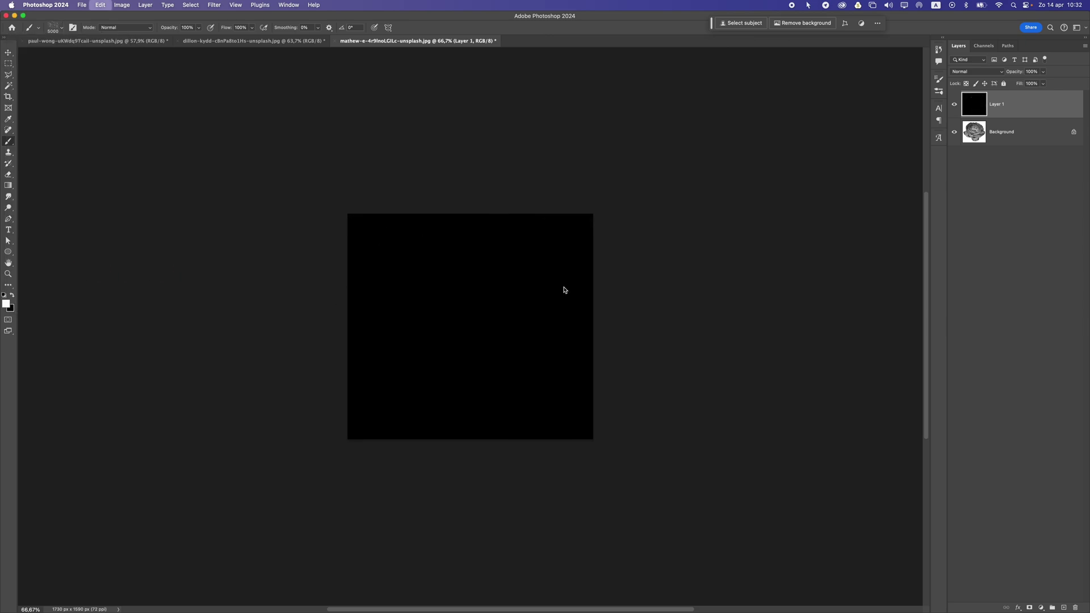
click(679, 216)
key(super+z)
Stamp roses with the Rose brush at size 900 across the canvas, undoing the upper-right one.
click(55, 28)
click(51, 278)
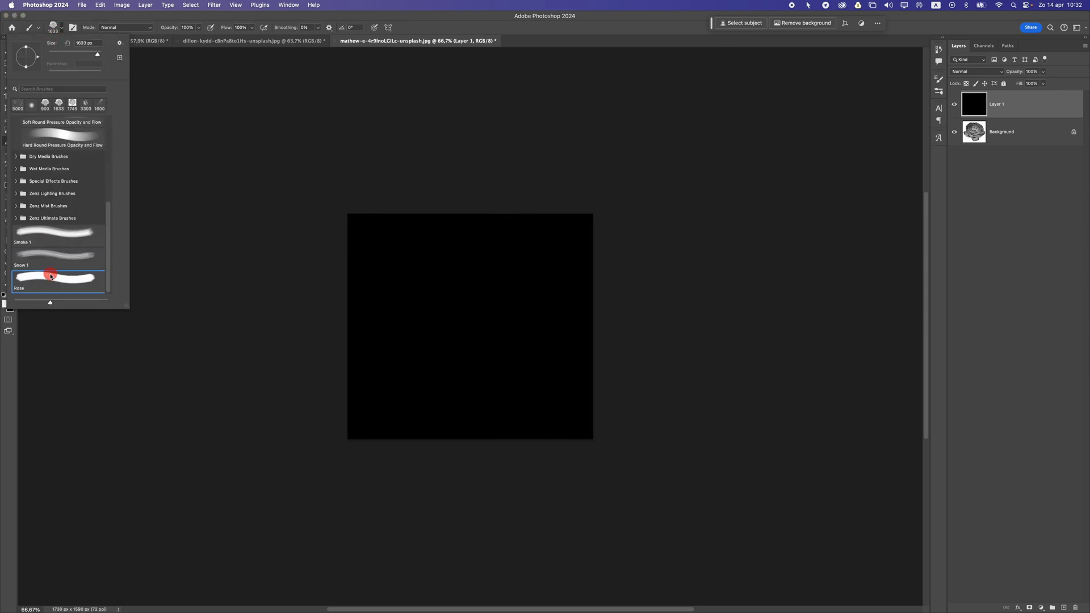
click(494, 355)
key(super+z)
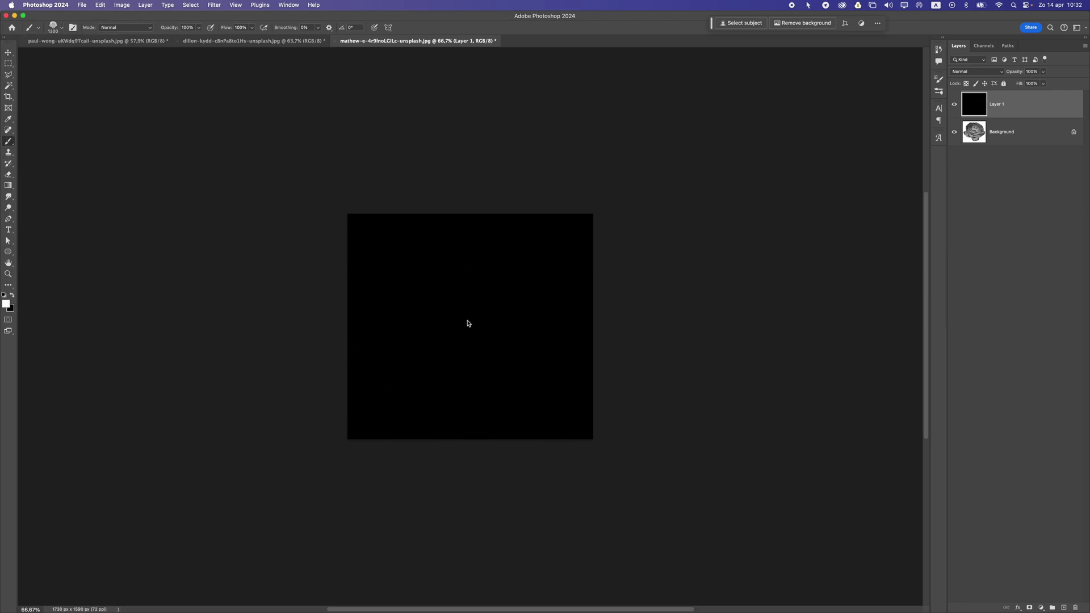
key(bracketleft)
key(bracketleft)
key(bracketleft)
key(bracketleft)
key(bracketleft)
key(bracketleft)
key(bracketleft)
click(433, 301)
click(520, 361)
click(496, 310)
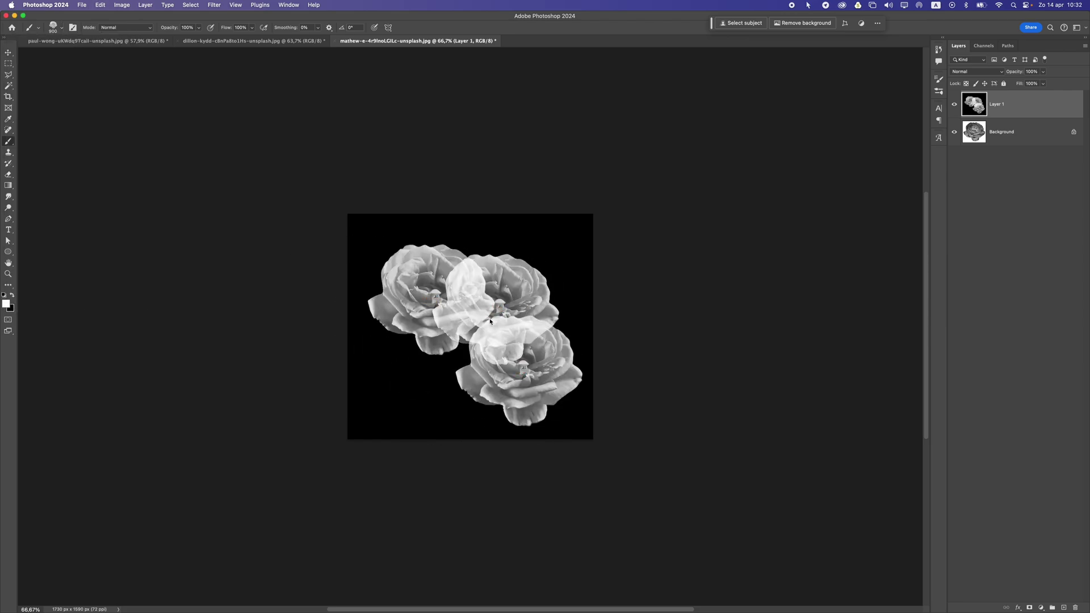
click(430, 355)
click(518, 292)
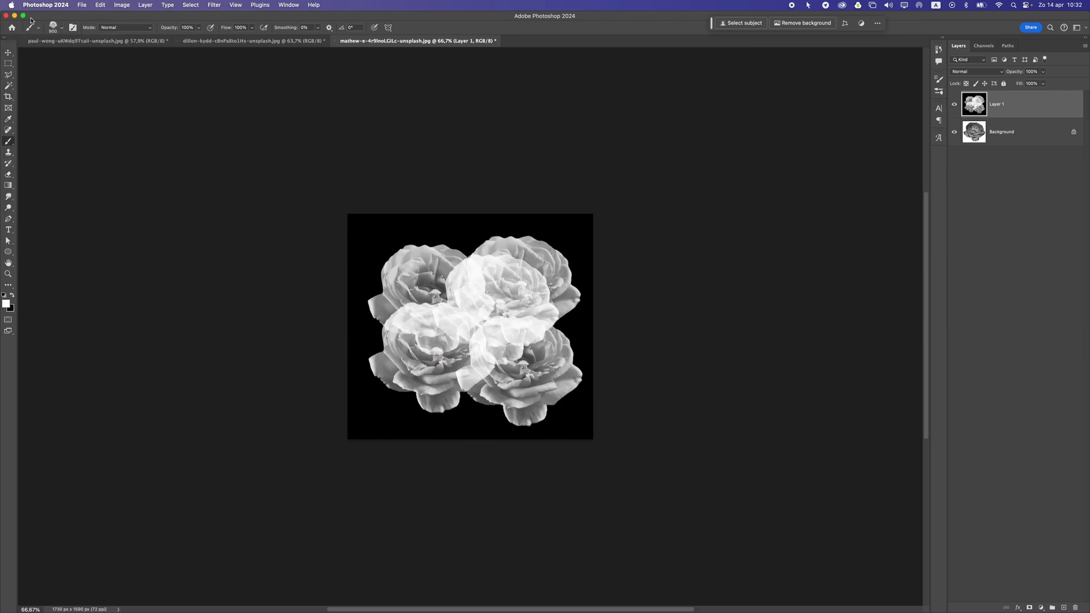
key(super+z)
Test a Smoke 1 stroke, undo it, and step back in History to a single rose.
click(54, 27)
click(52, 233)
click(461, 274)
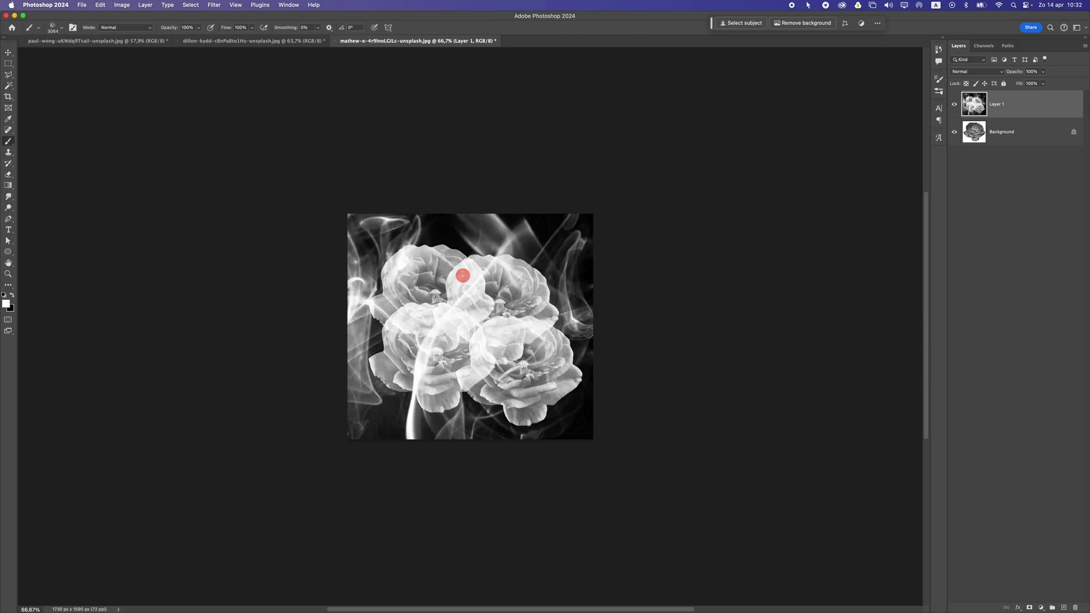
key(super+z)
key(super+z)
key(super+z)
key(super+z)
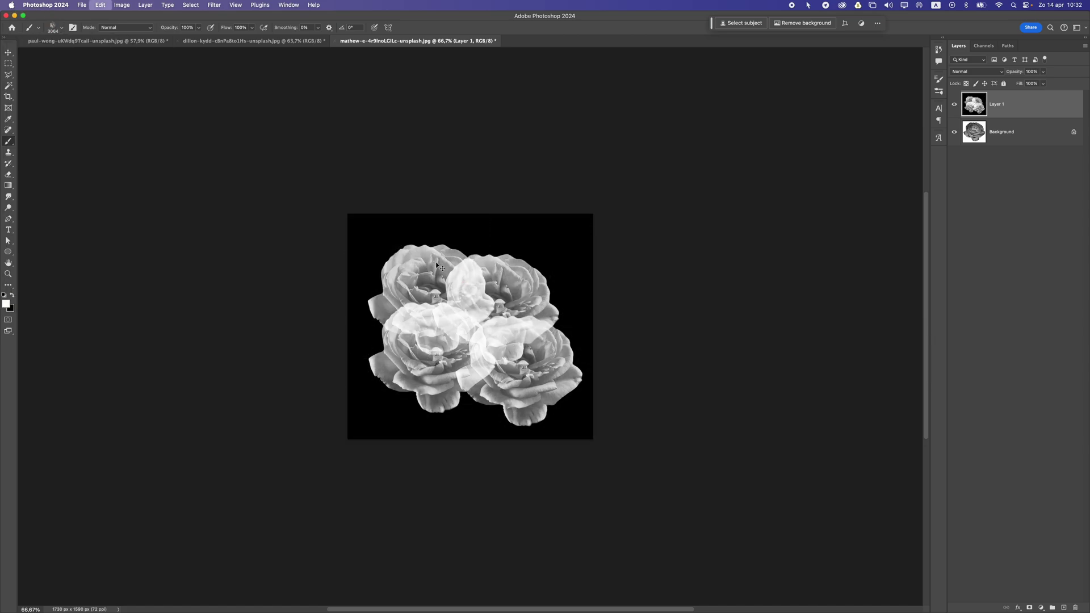
click(9, 53)
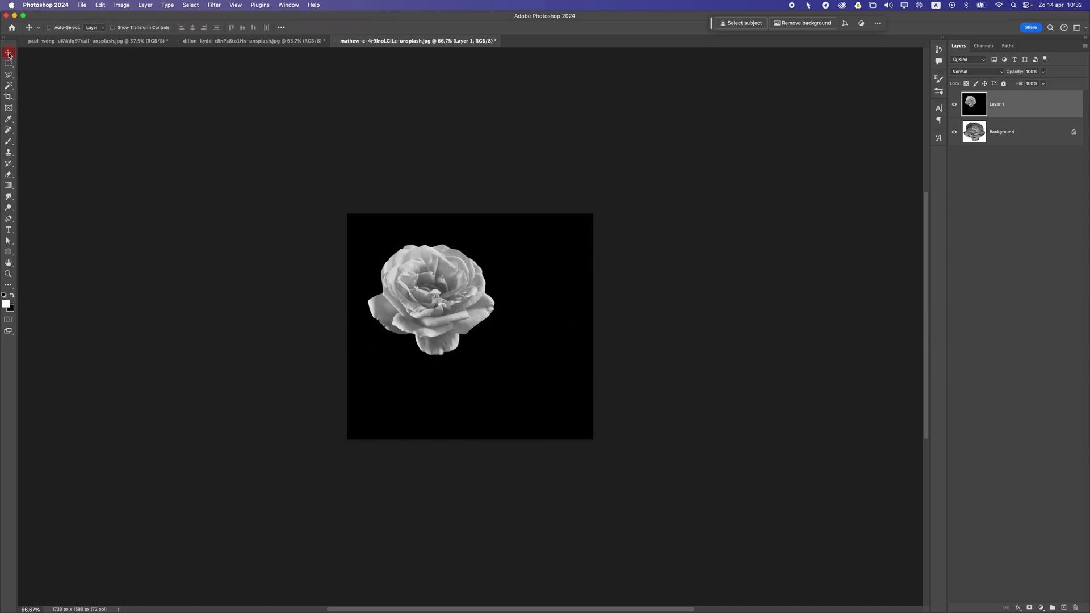
Undo the last rose stamp and return to the Brush tool.
key(super+z)
click(88, 6)
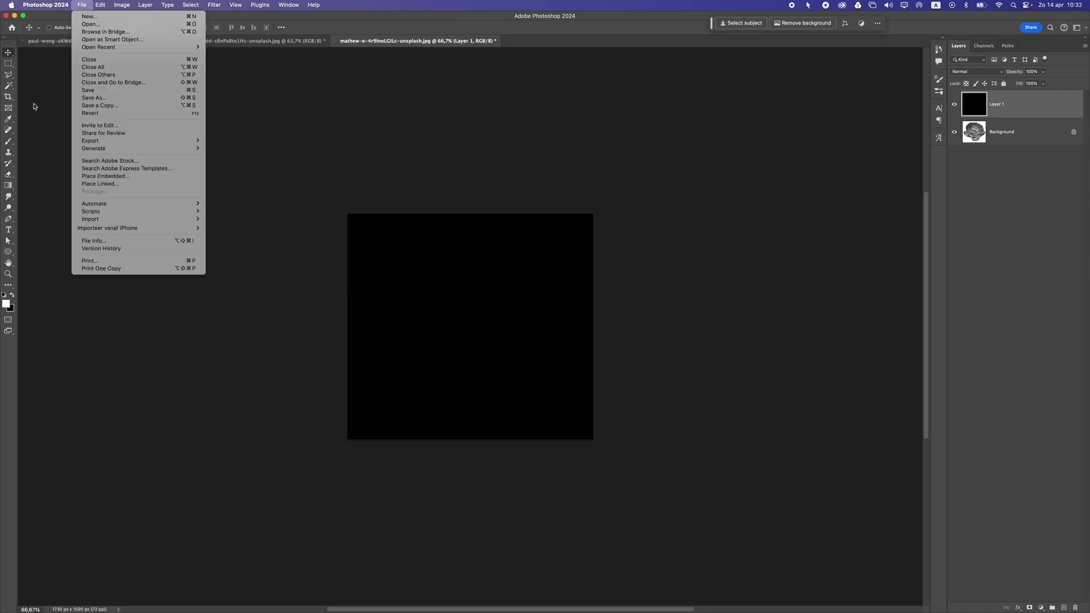
click(8, 141)
Put Smoke 1, Snow 1 and Rose into a new brush group named Brushes.
click(61, 29)
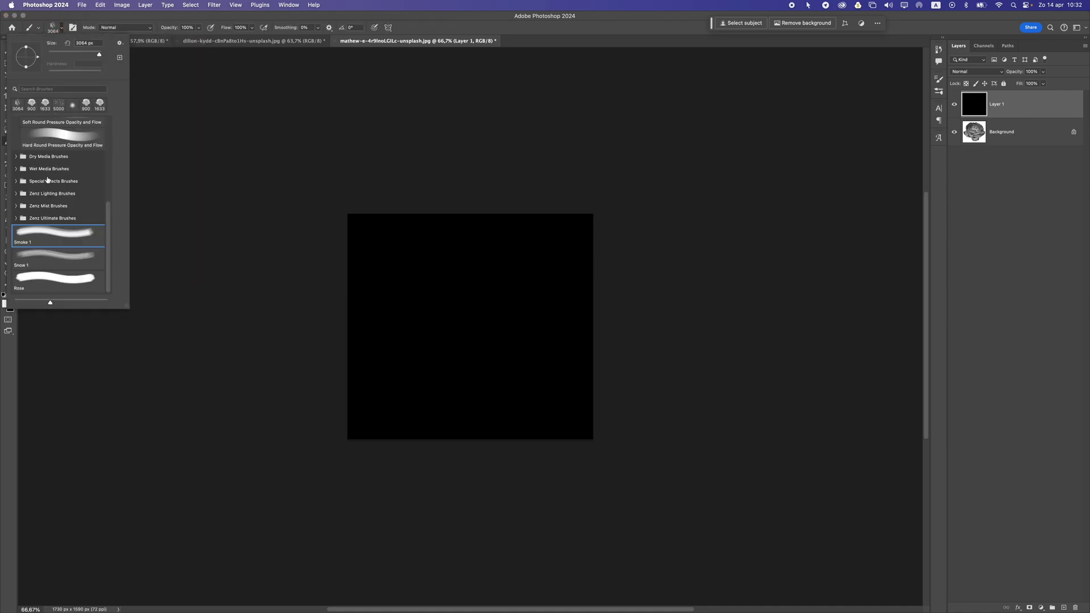
shift+click(53, 291)
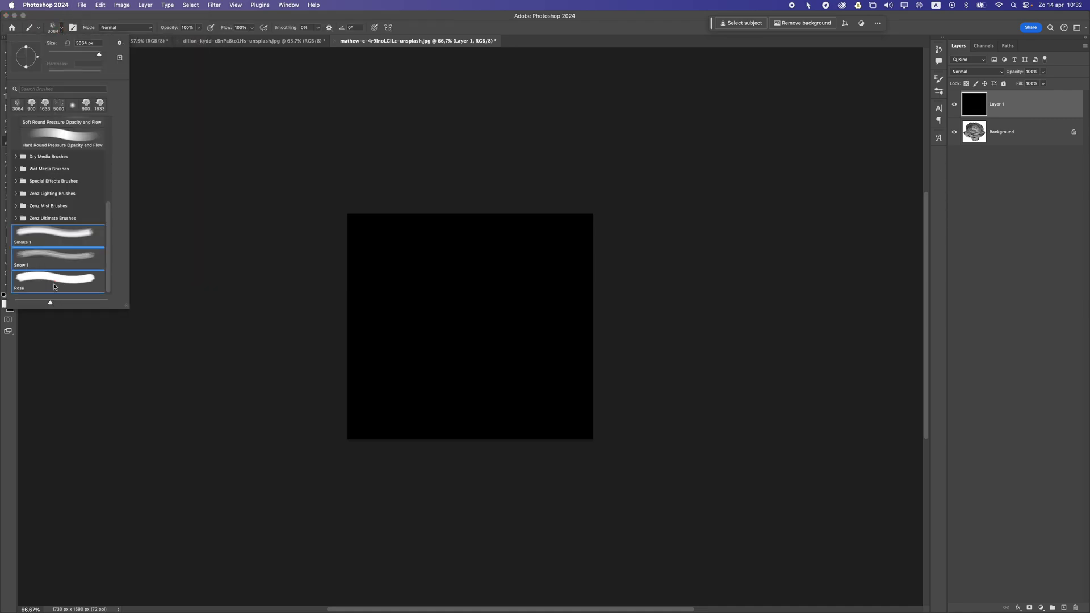
right_click(61, 256)
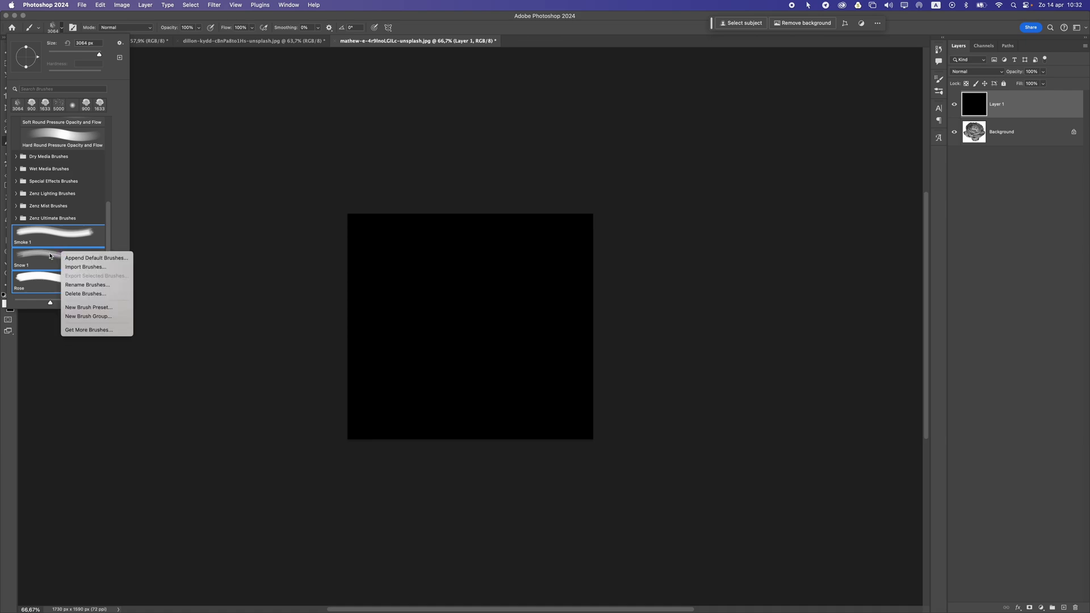
click(92, 316)
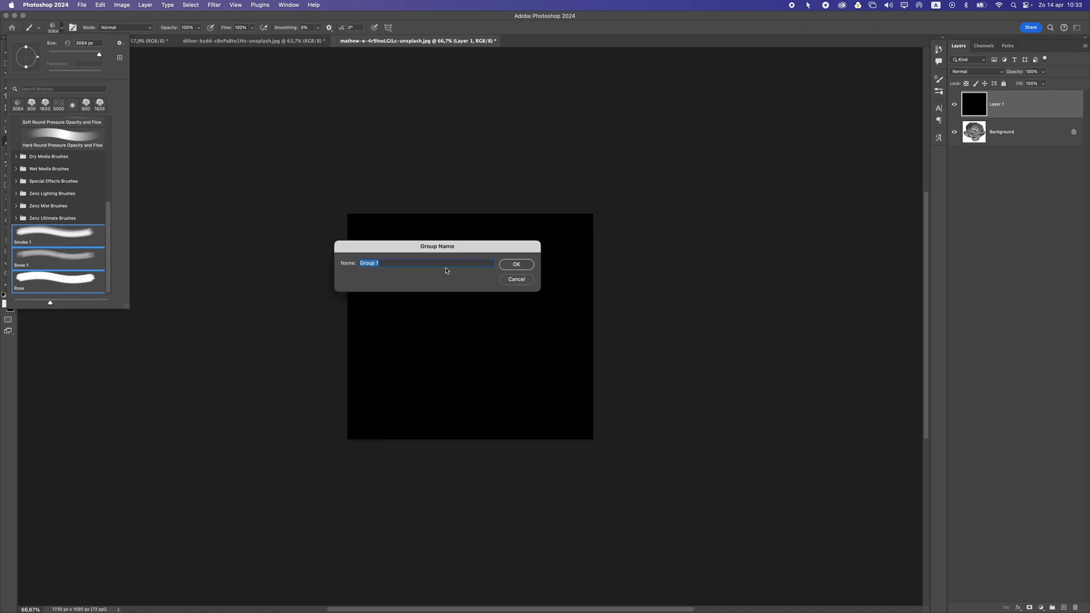
text(Brushes)
key(Return)
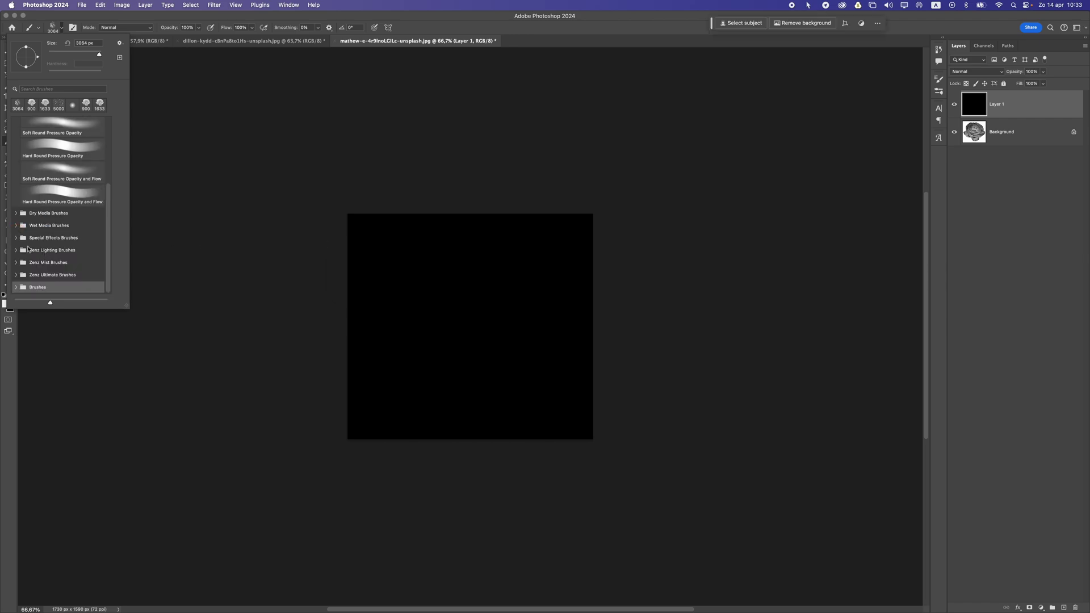
click(19, 125)
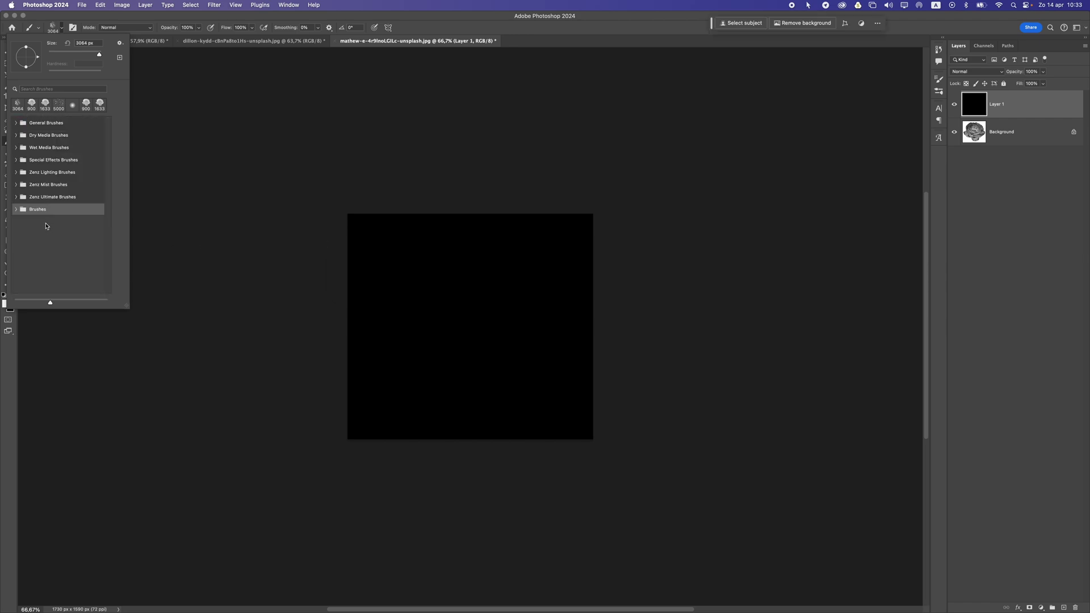
right_click(44, 211)
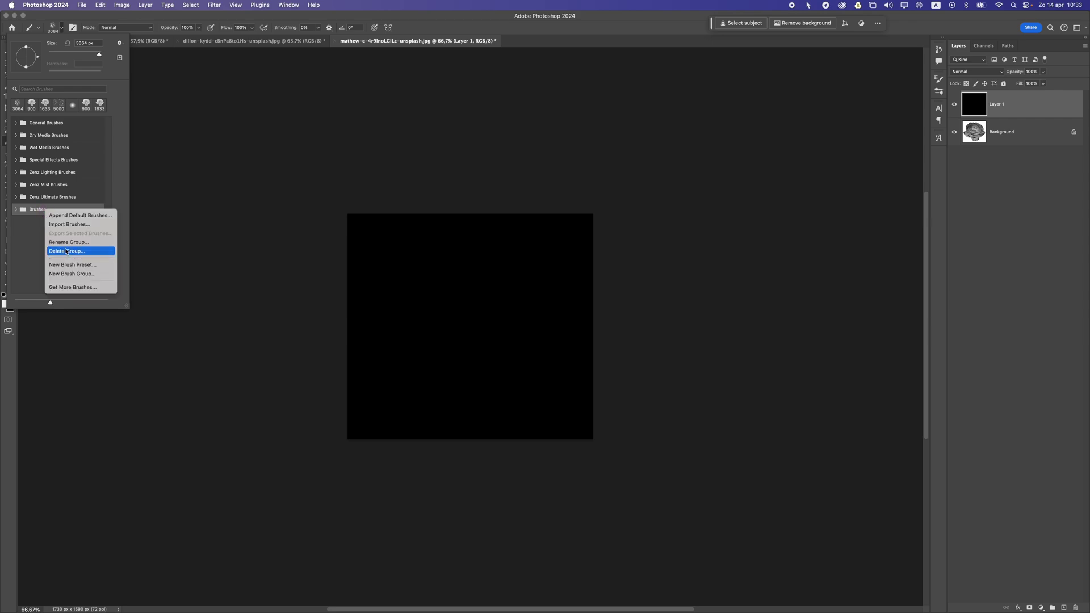
Export the selected Brushes group as Untitled Brushes.abr to the Bureaublad (Desktop) folder.
key(Escape)
click(16, 209)
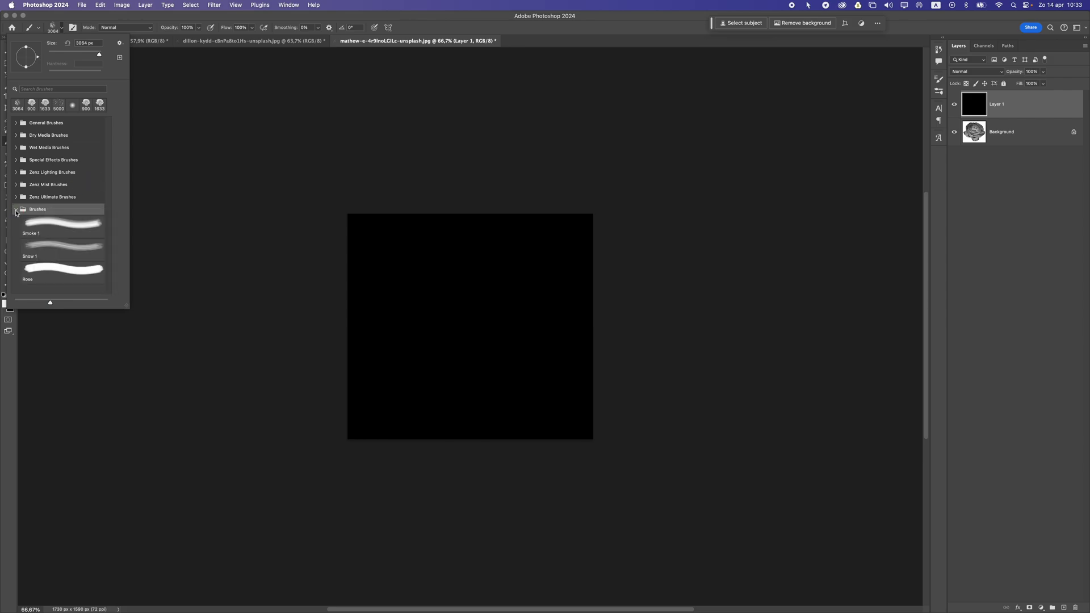
click(57, 226)
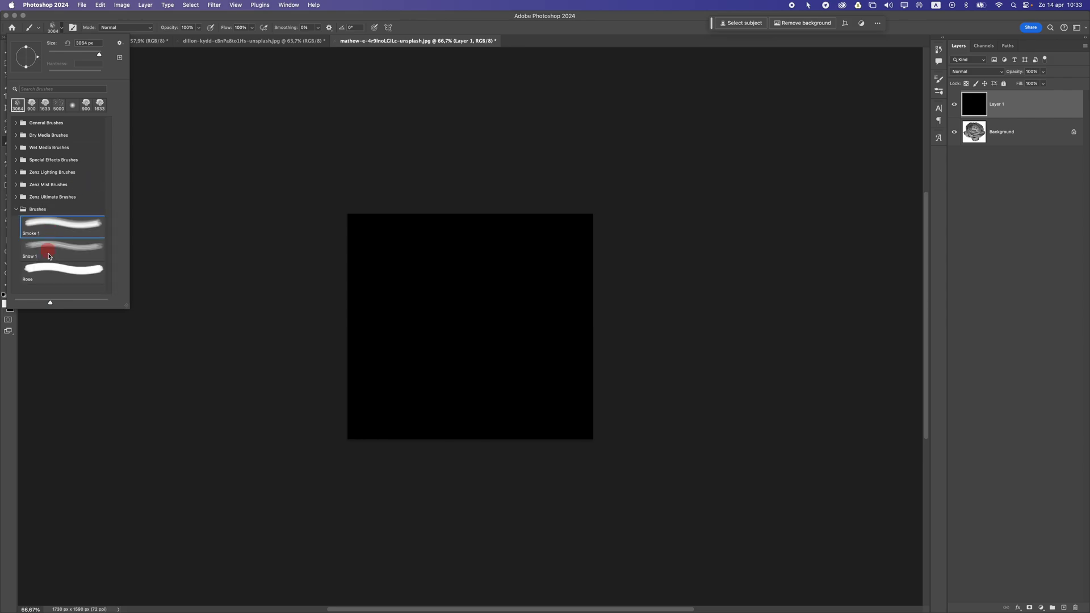
click(54, 210)
click(120, 46)
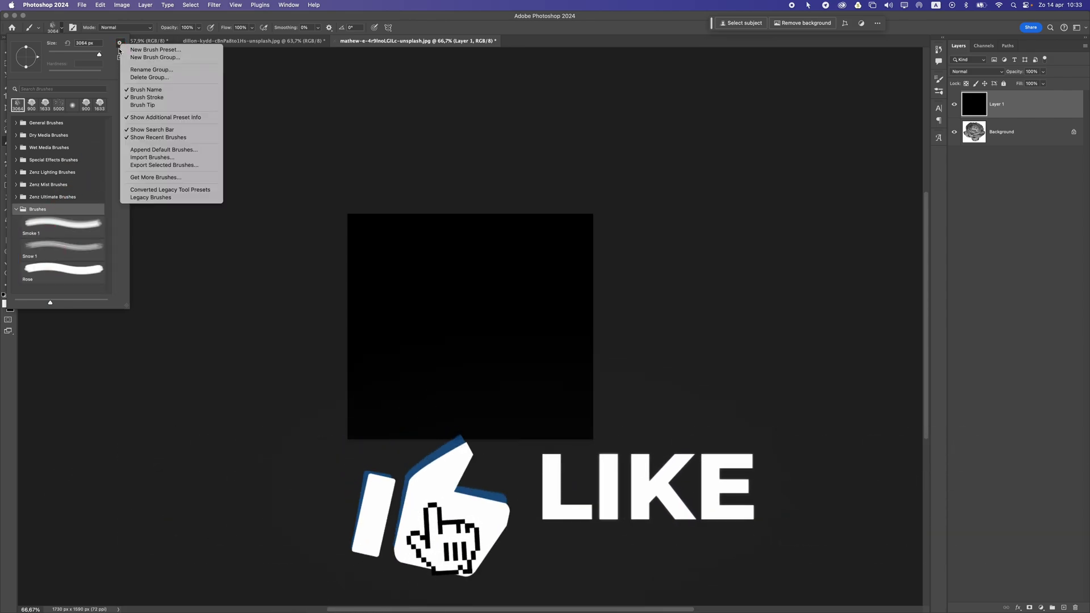
click(164, 165)
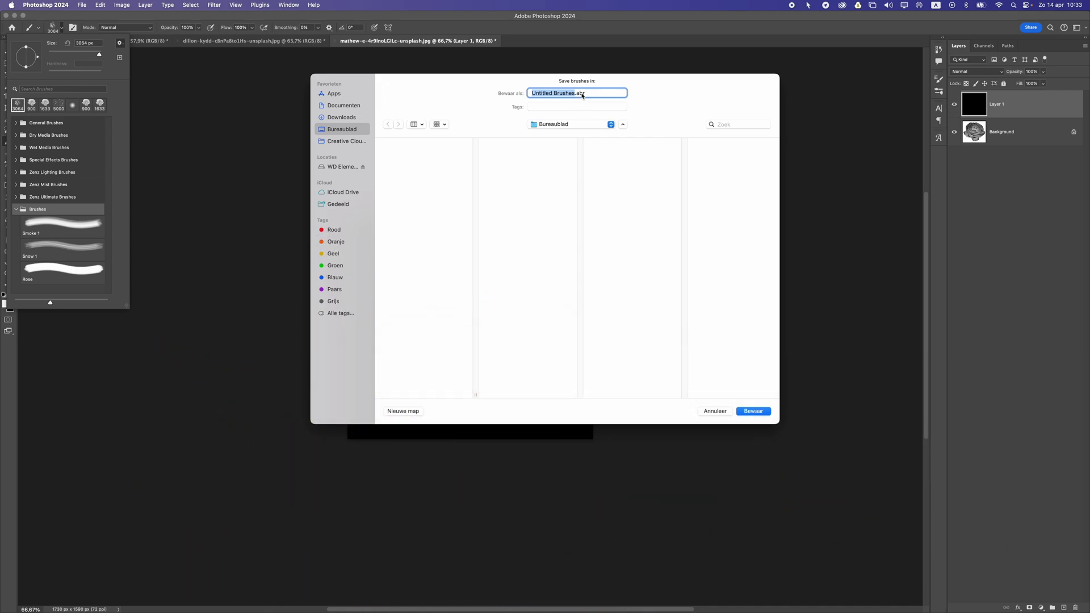
click(755, 413)
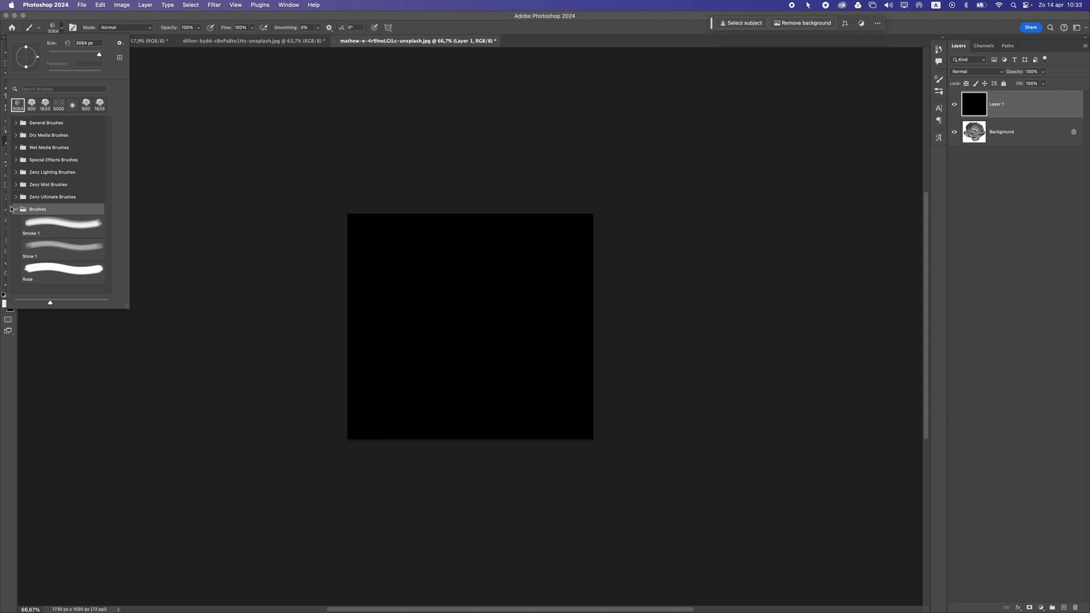
Collapse the Brushes folder in the preset picker to hide Smoke 1, Snow 1 and Rose.
click(11, 209)
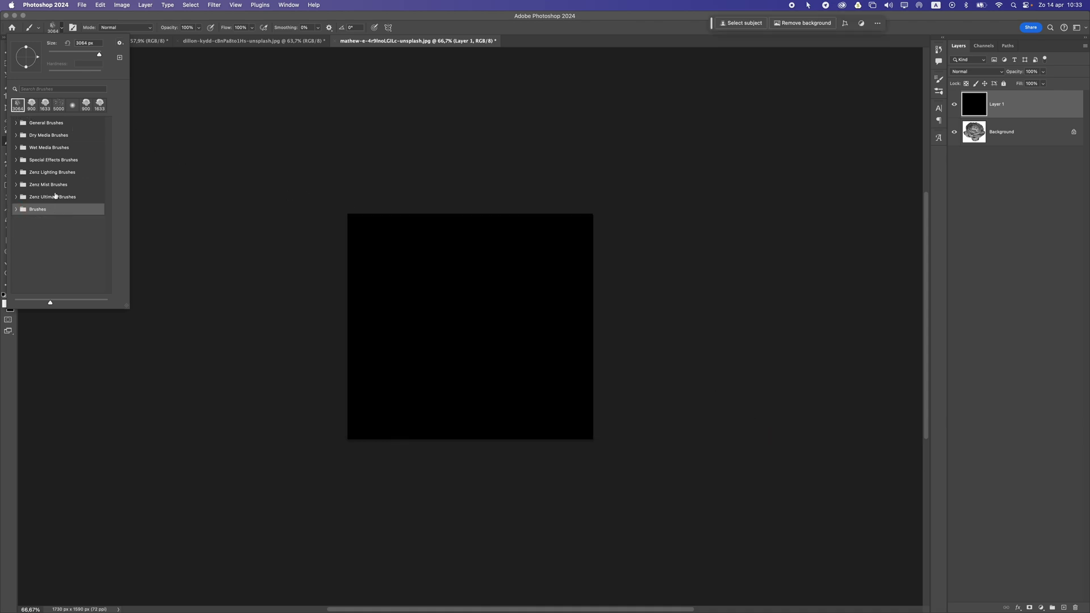